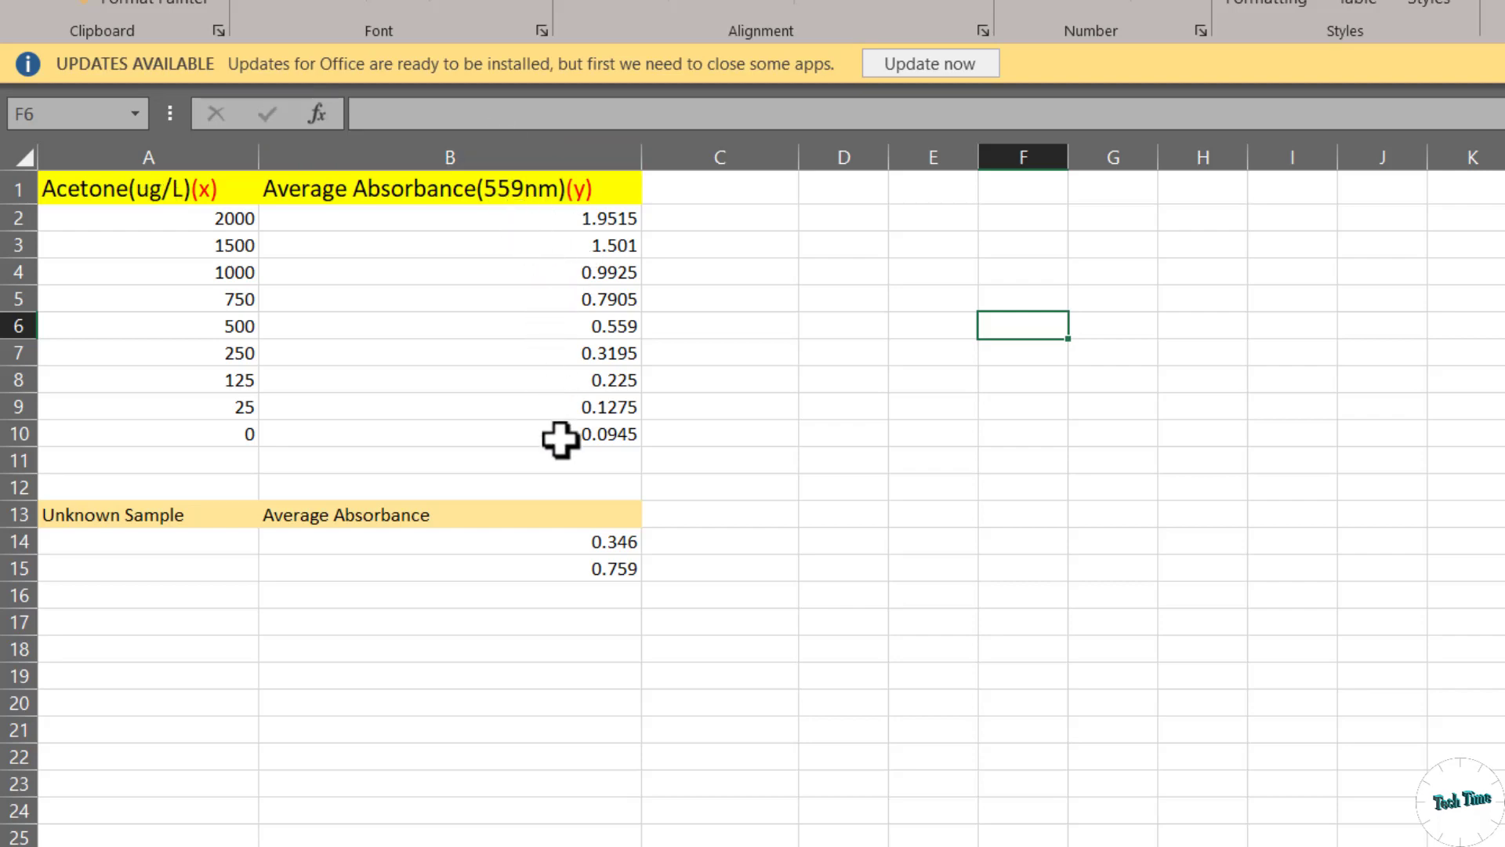
Point out the 0-concentration blank standard, its absorbance in B10, and the unknown samples' heading
click(197, 433)
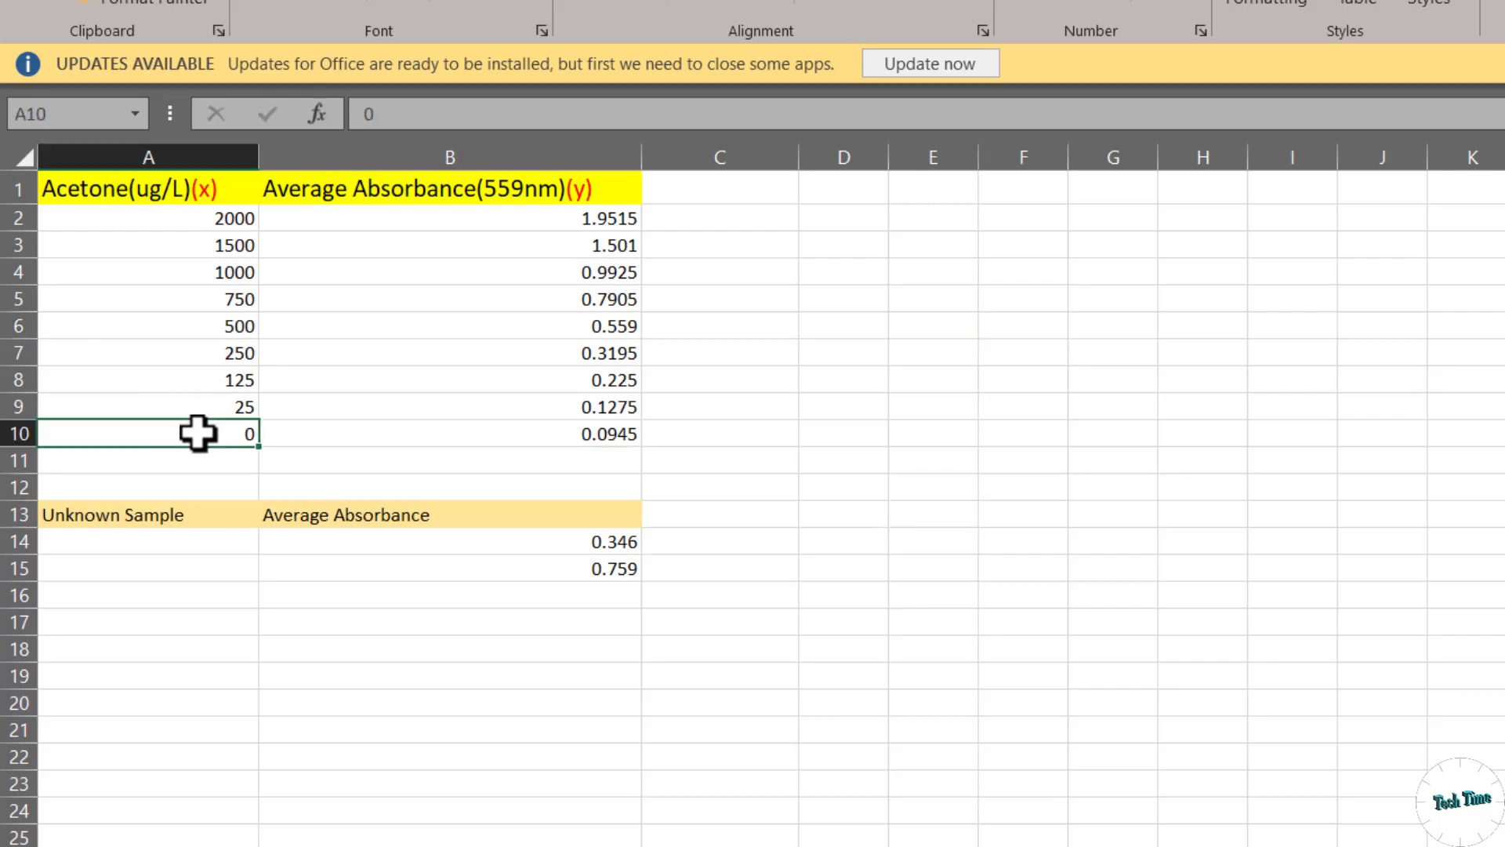
click(453, 430)
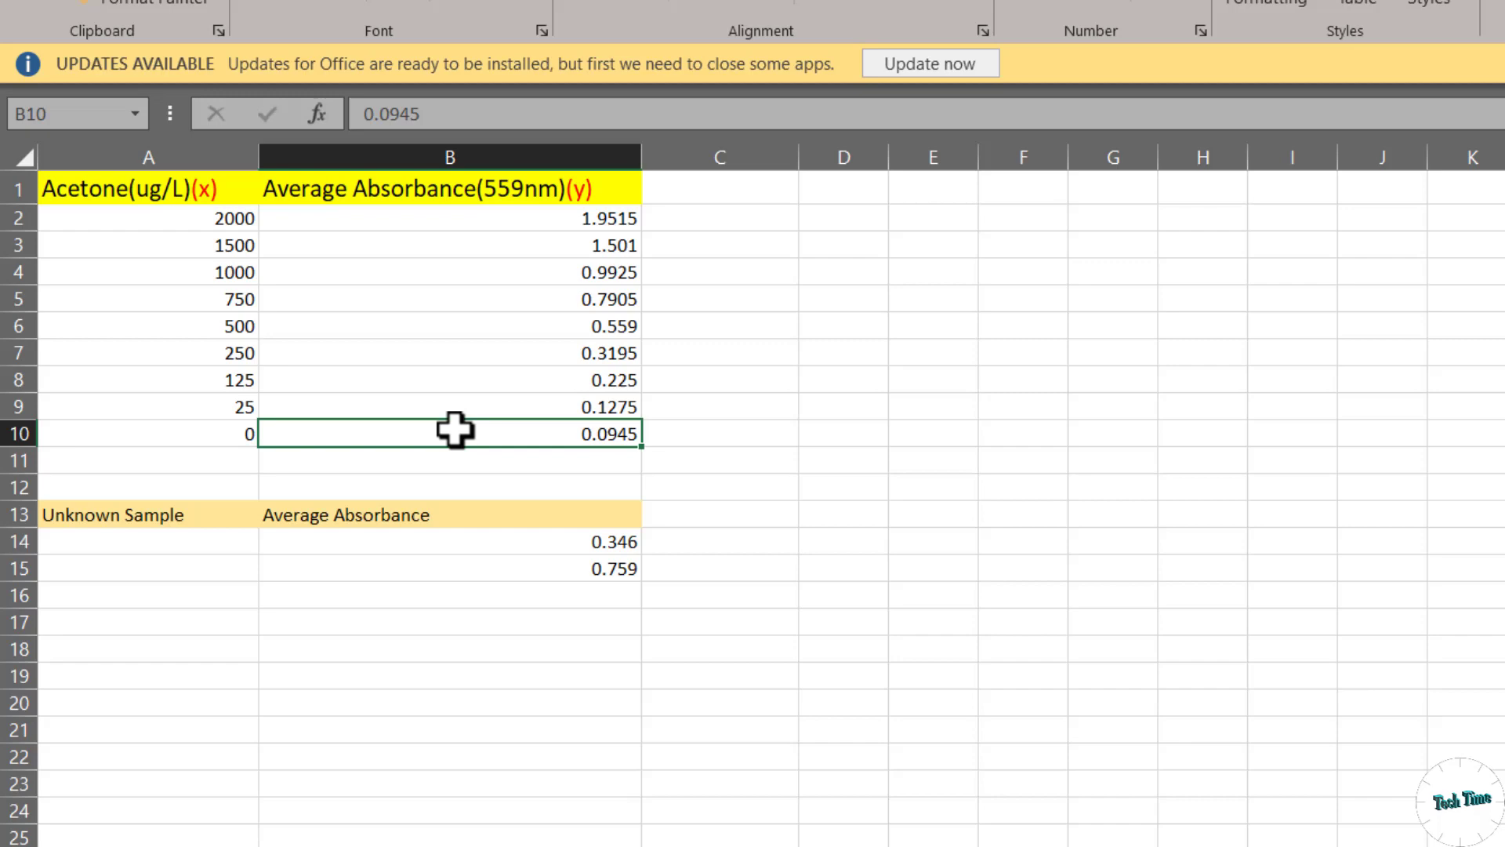
click(582, 515)
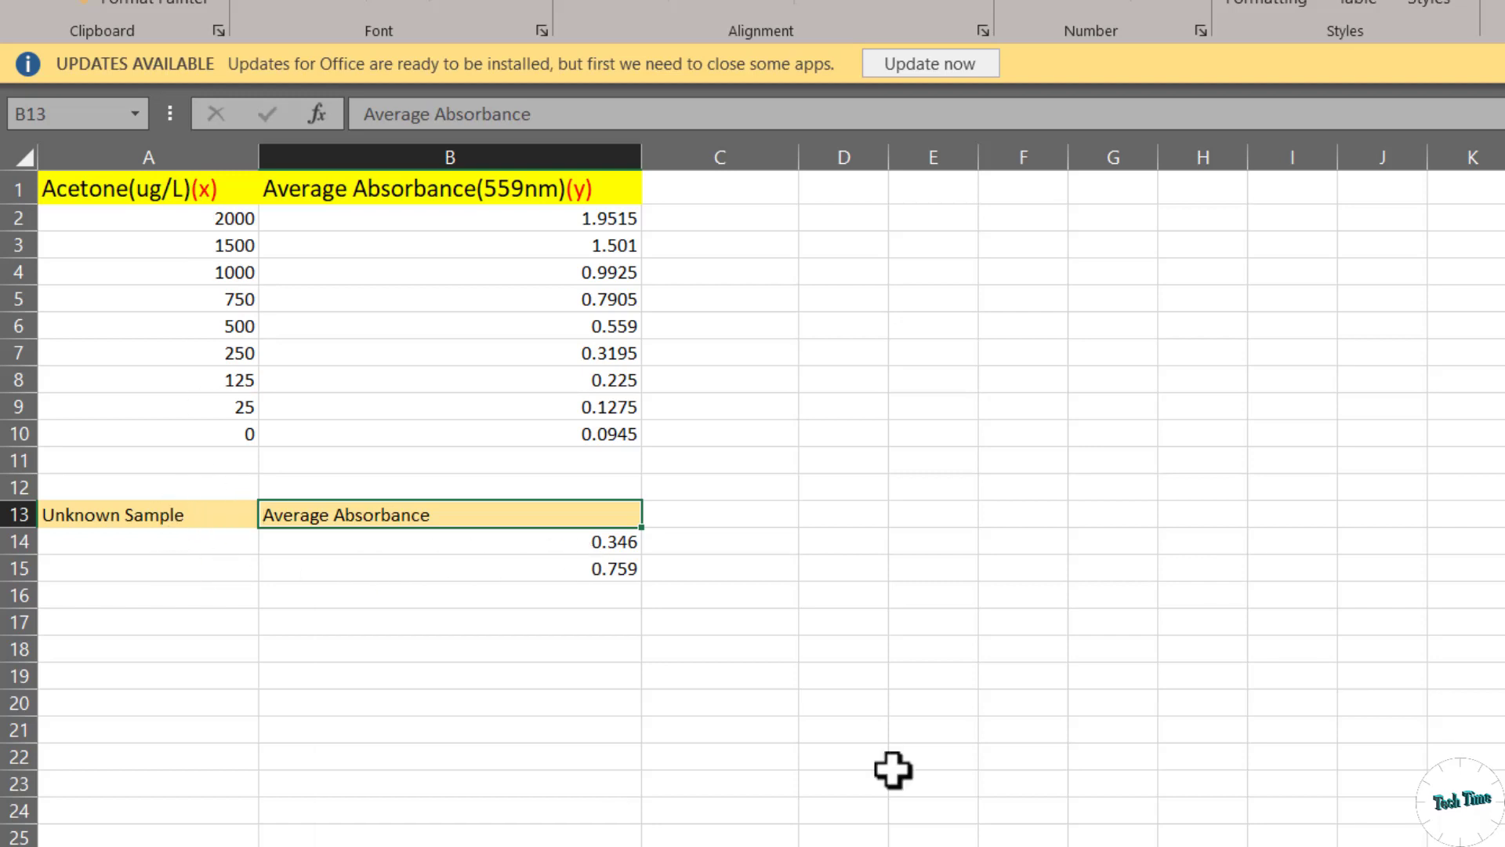
click(1023, 378)
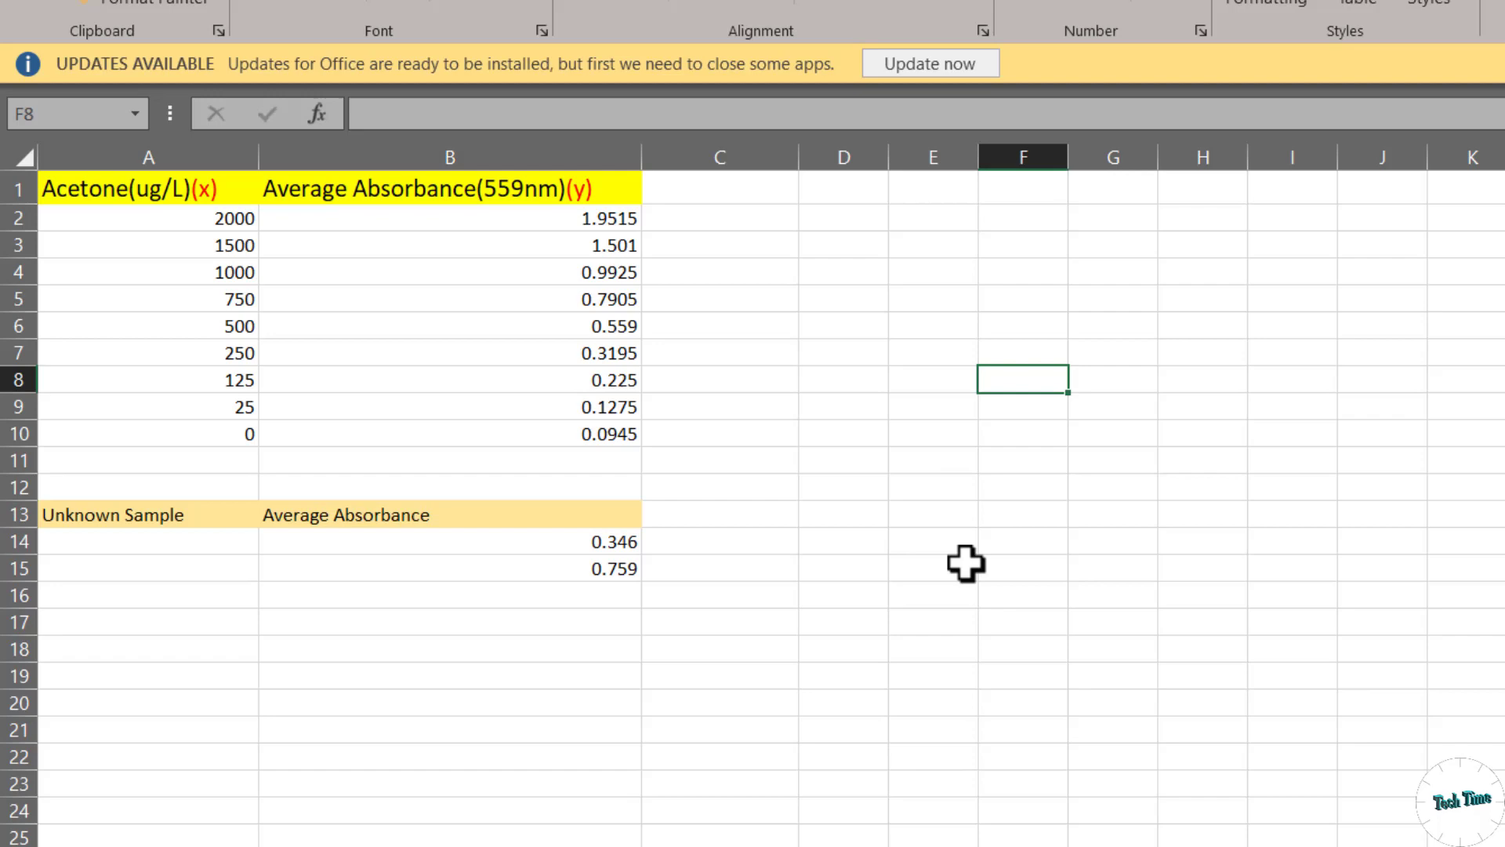
click(598, 433)
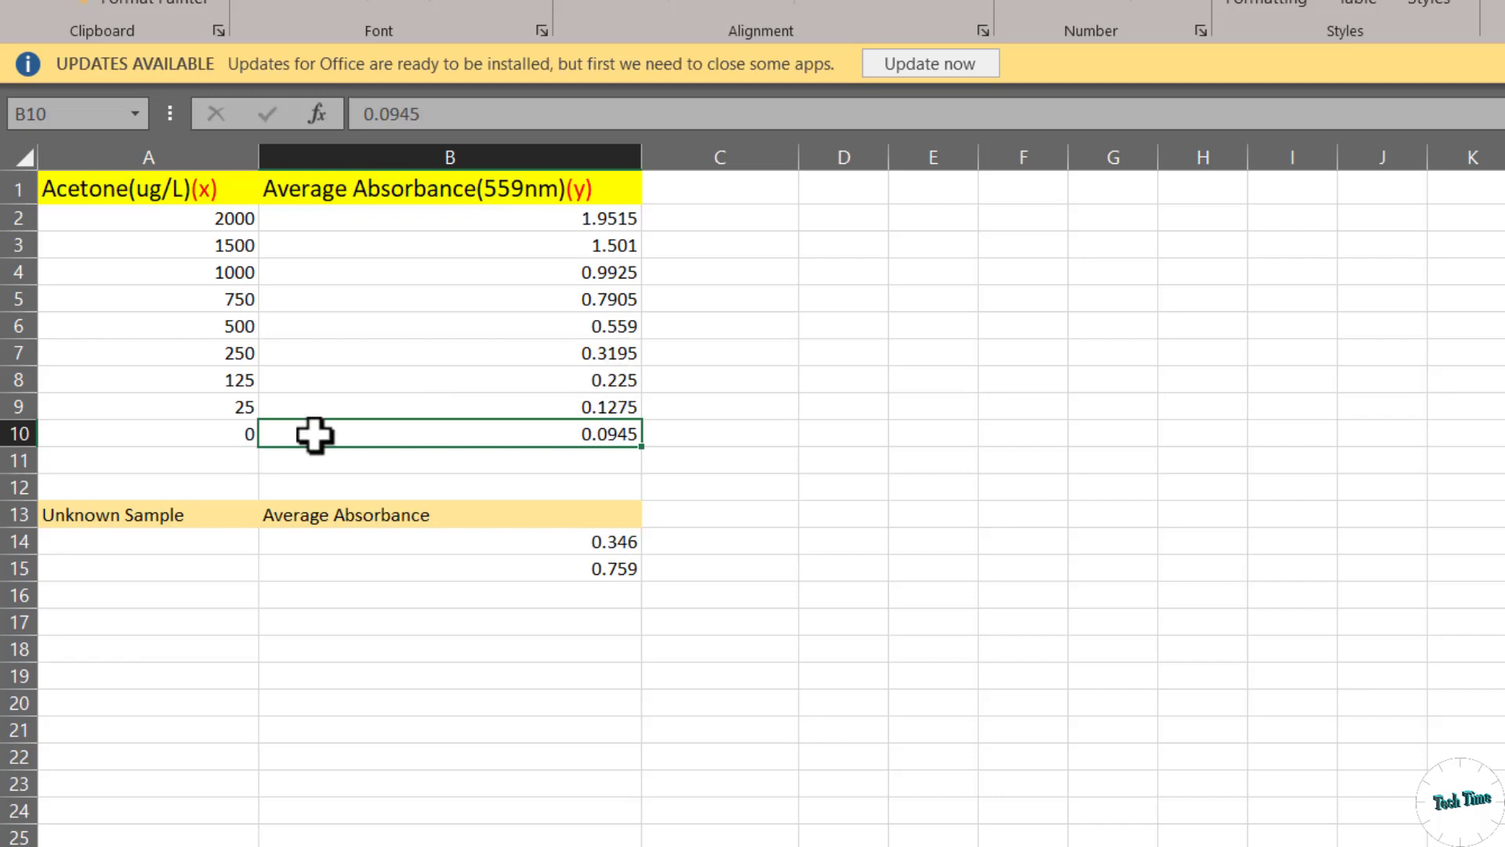
Enter =B2-$B$10 in C2 to subtract the locked blank absorbance from B2
click(686, 195)
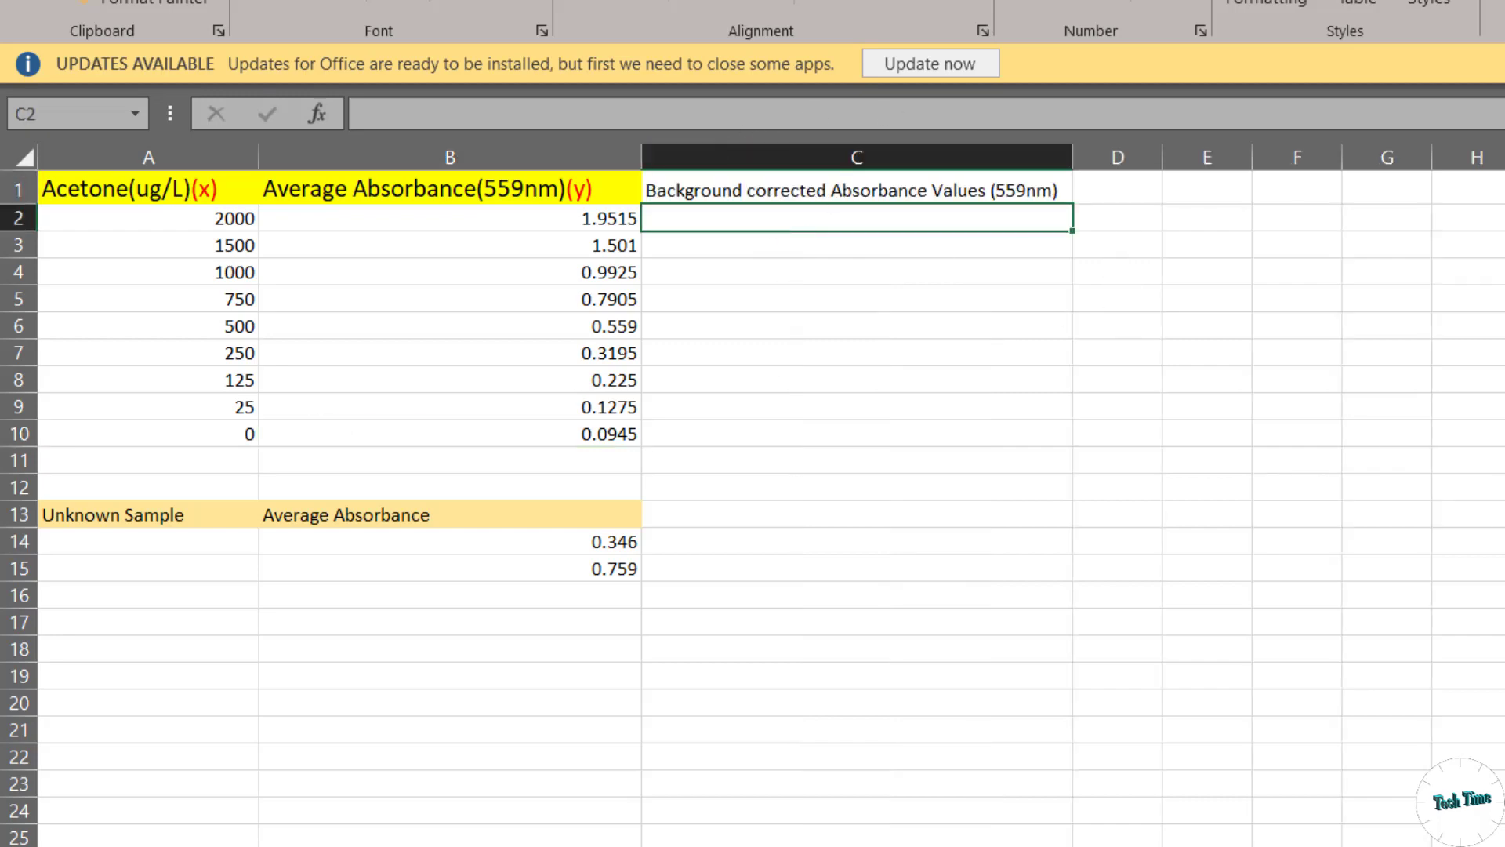
text(=)
click(570, 219)
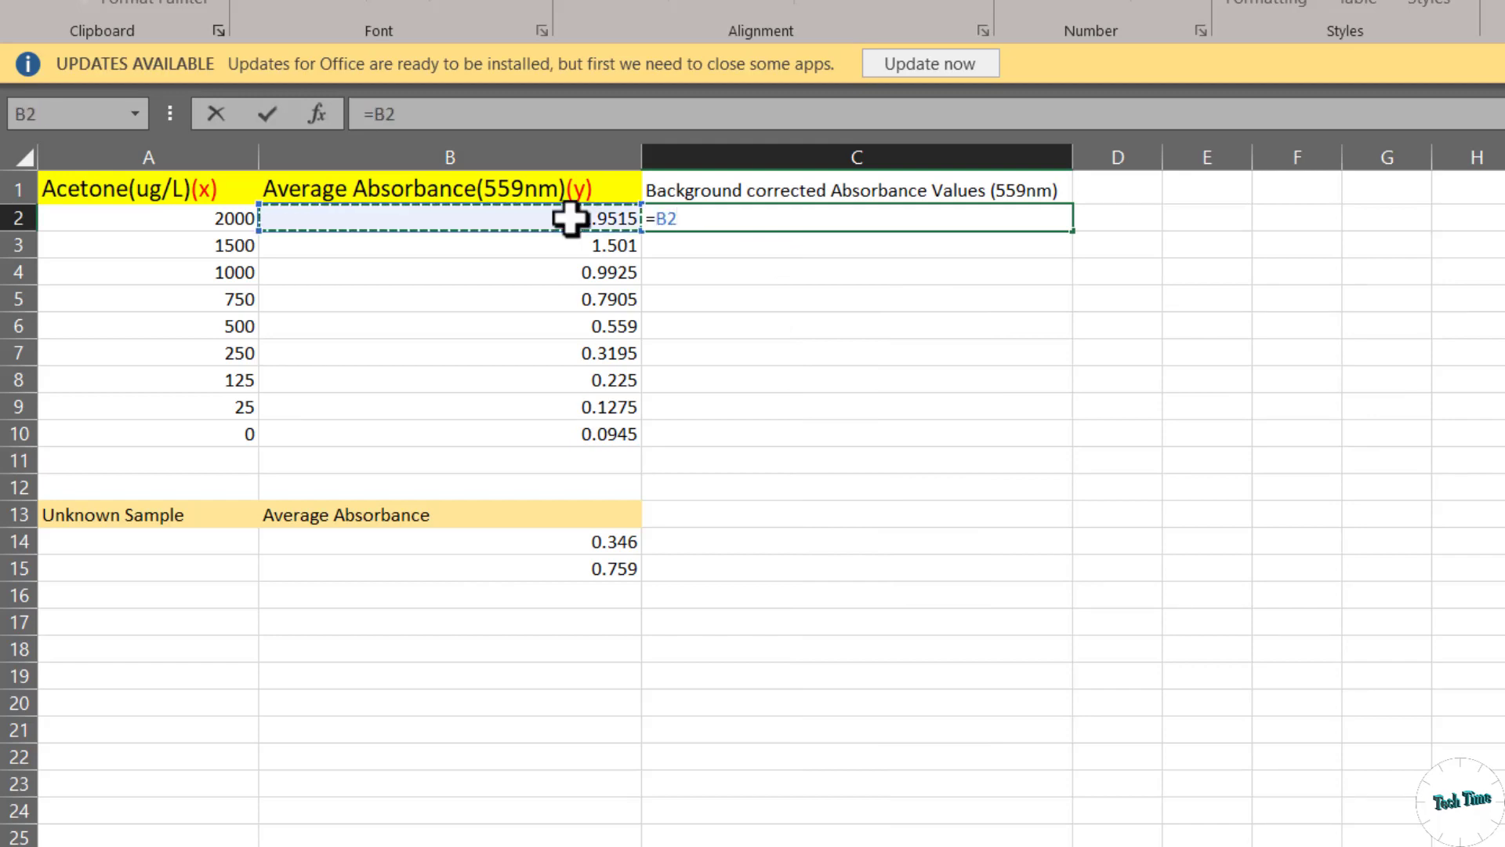
text(-)
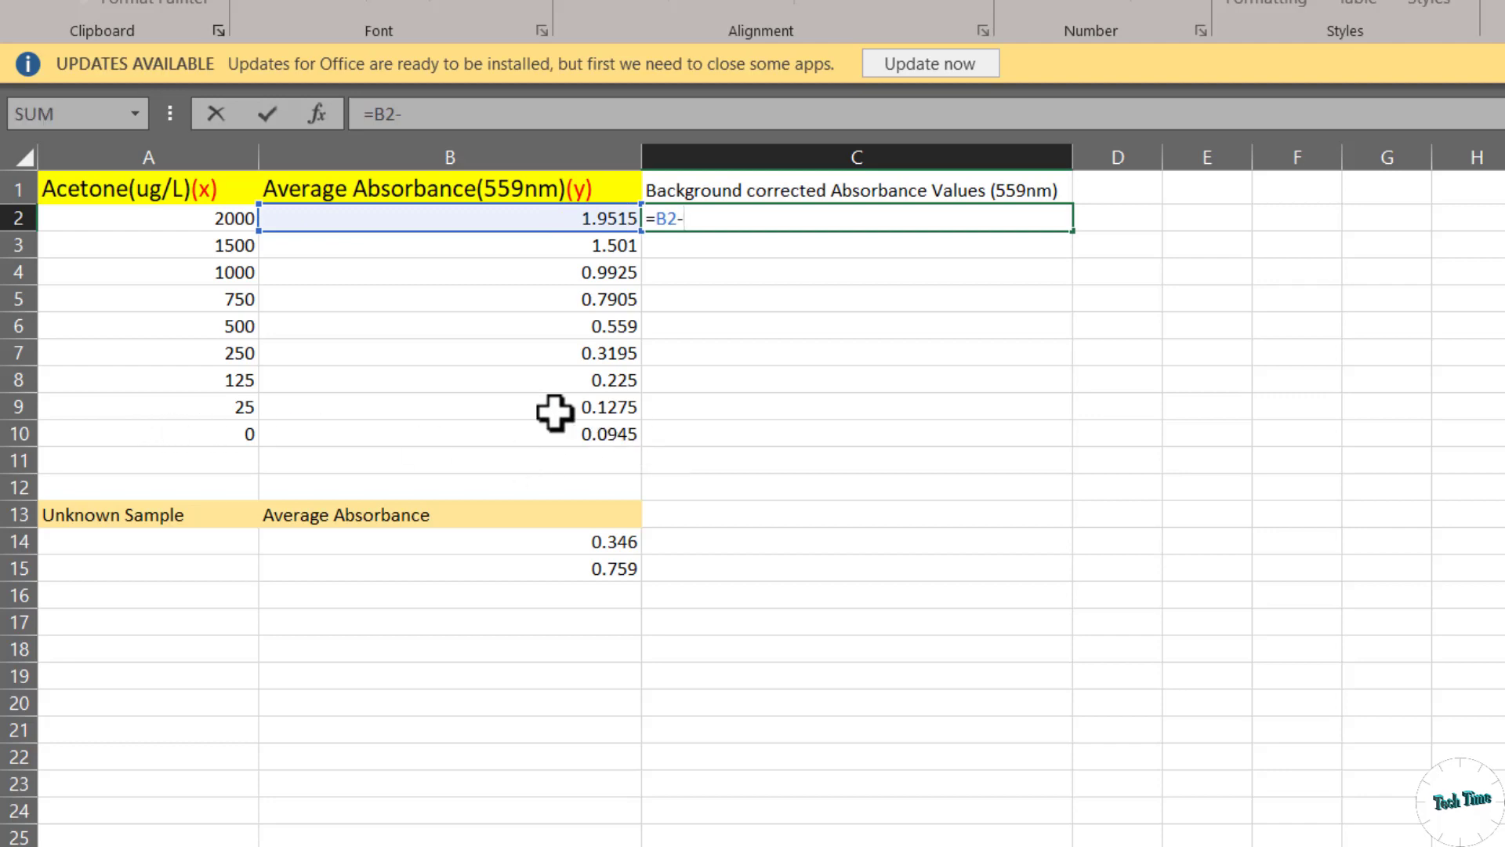
click(614, 437)
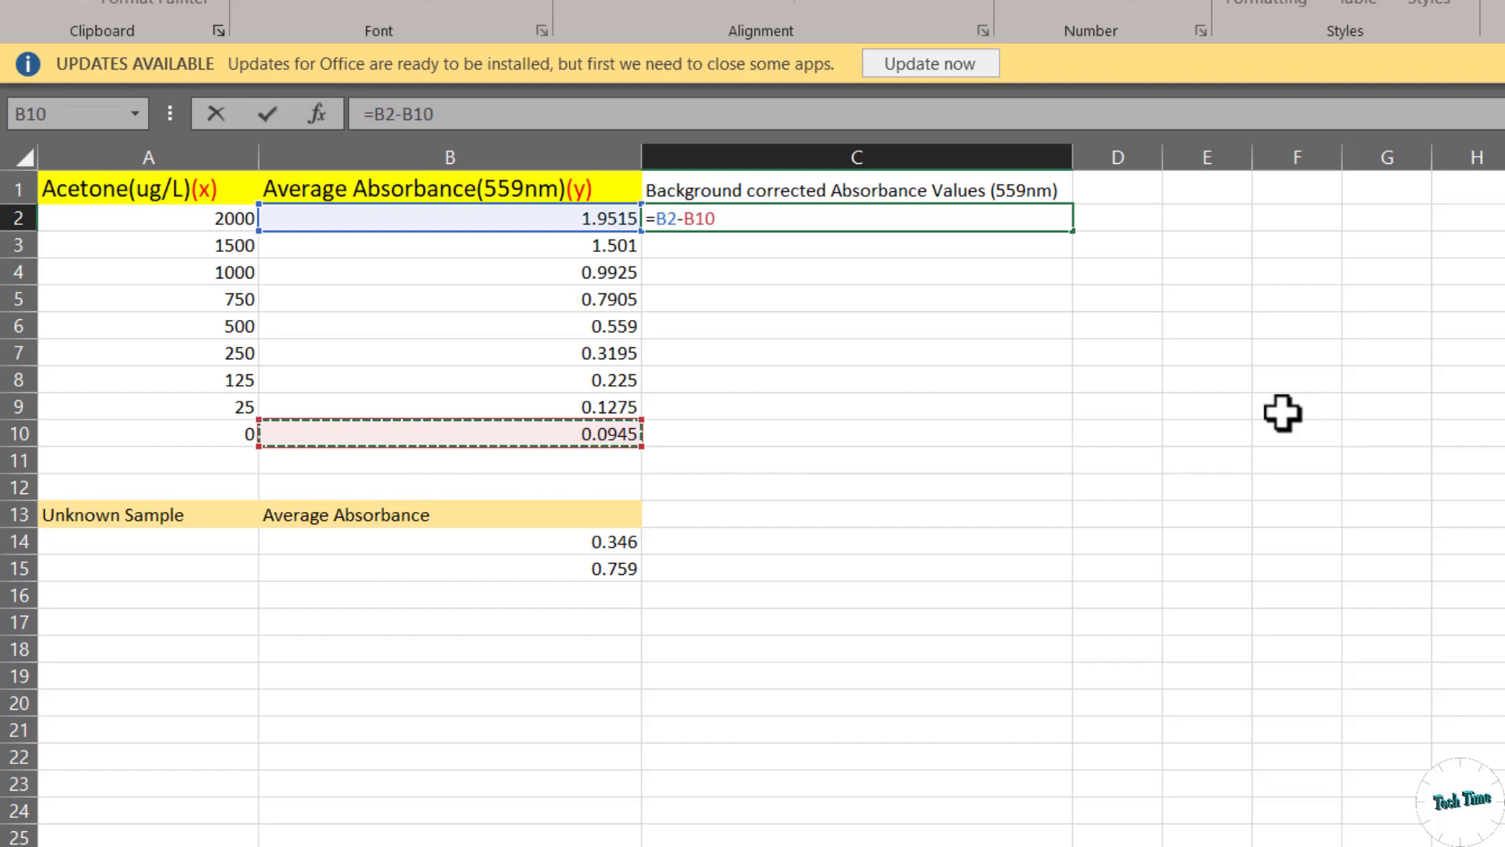
key(Left)
key(Right)
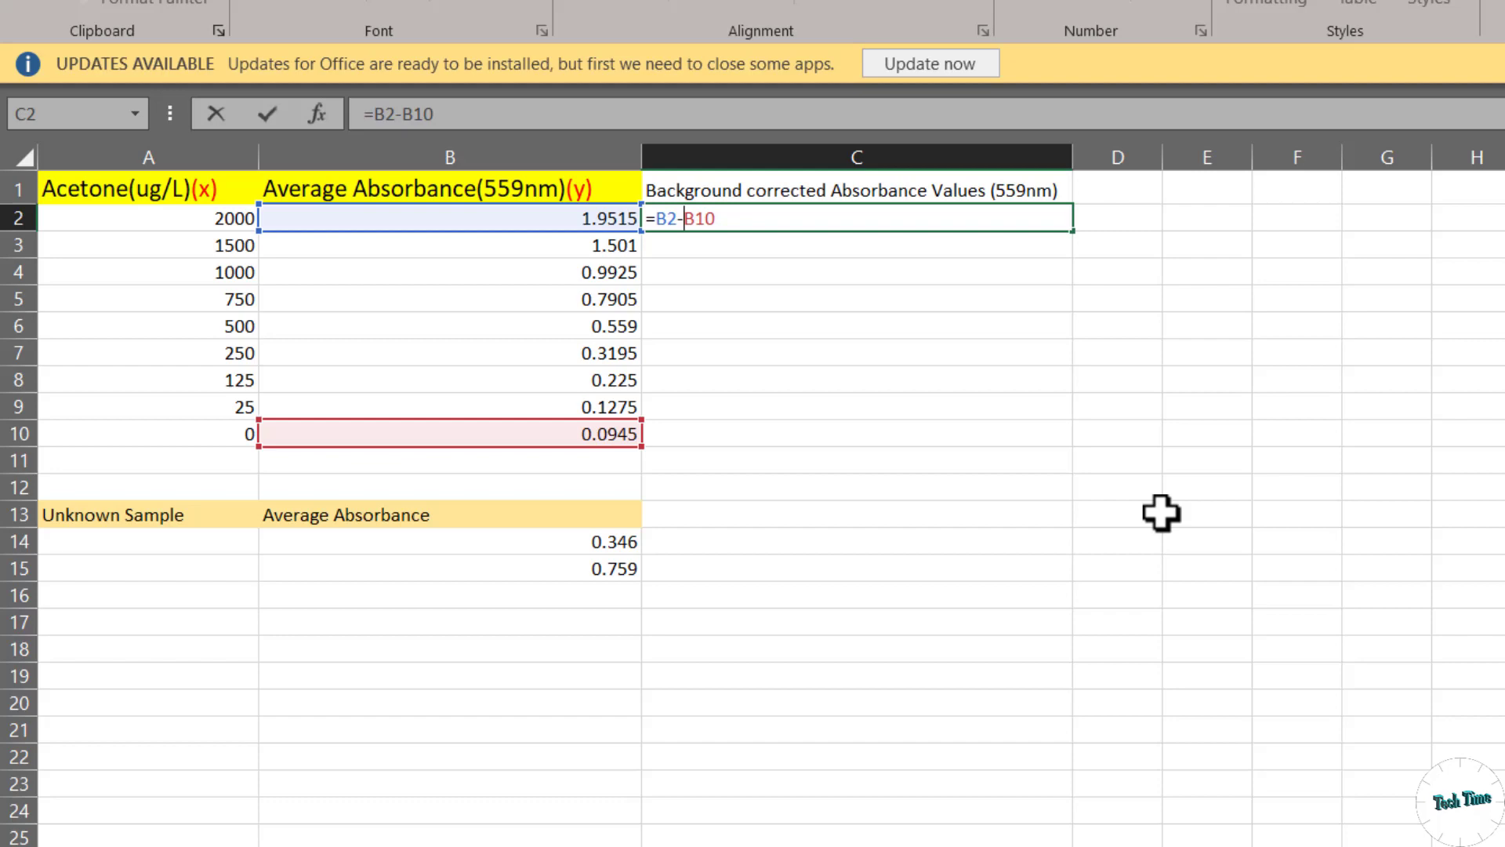
click(685, 218)
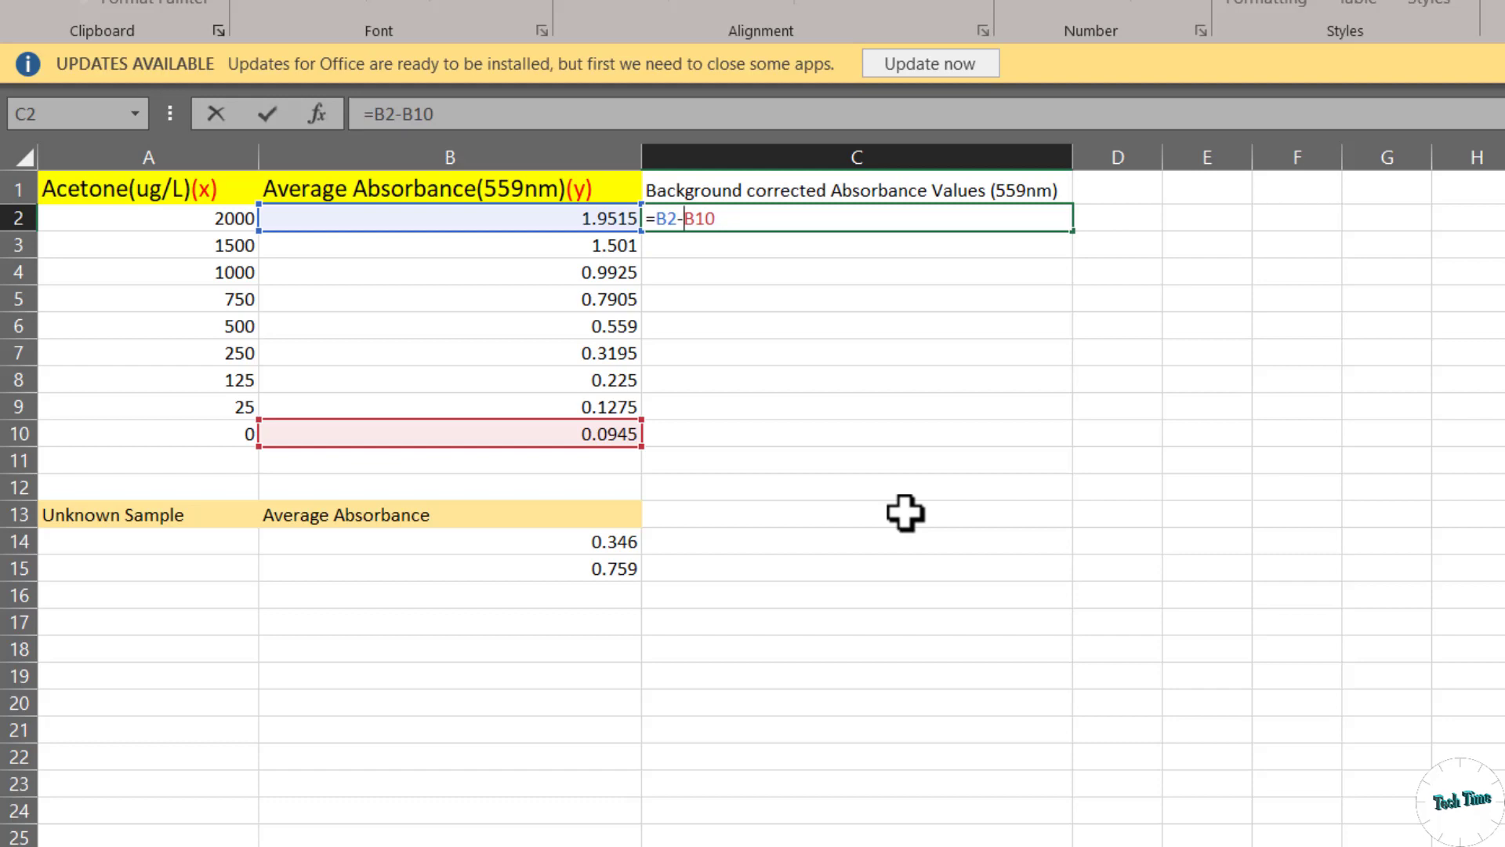
text($B)
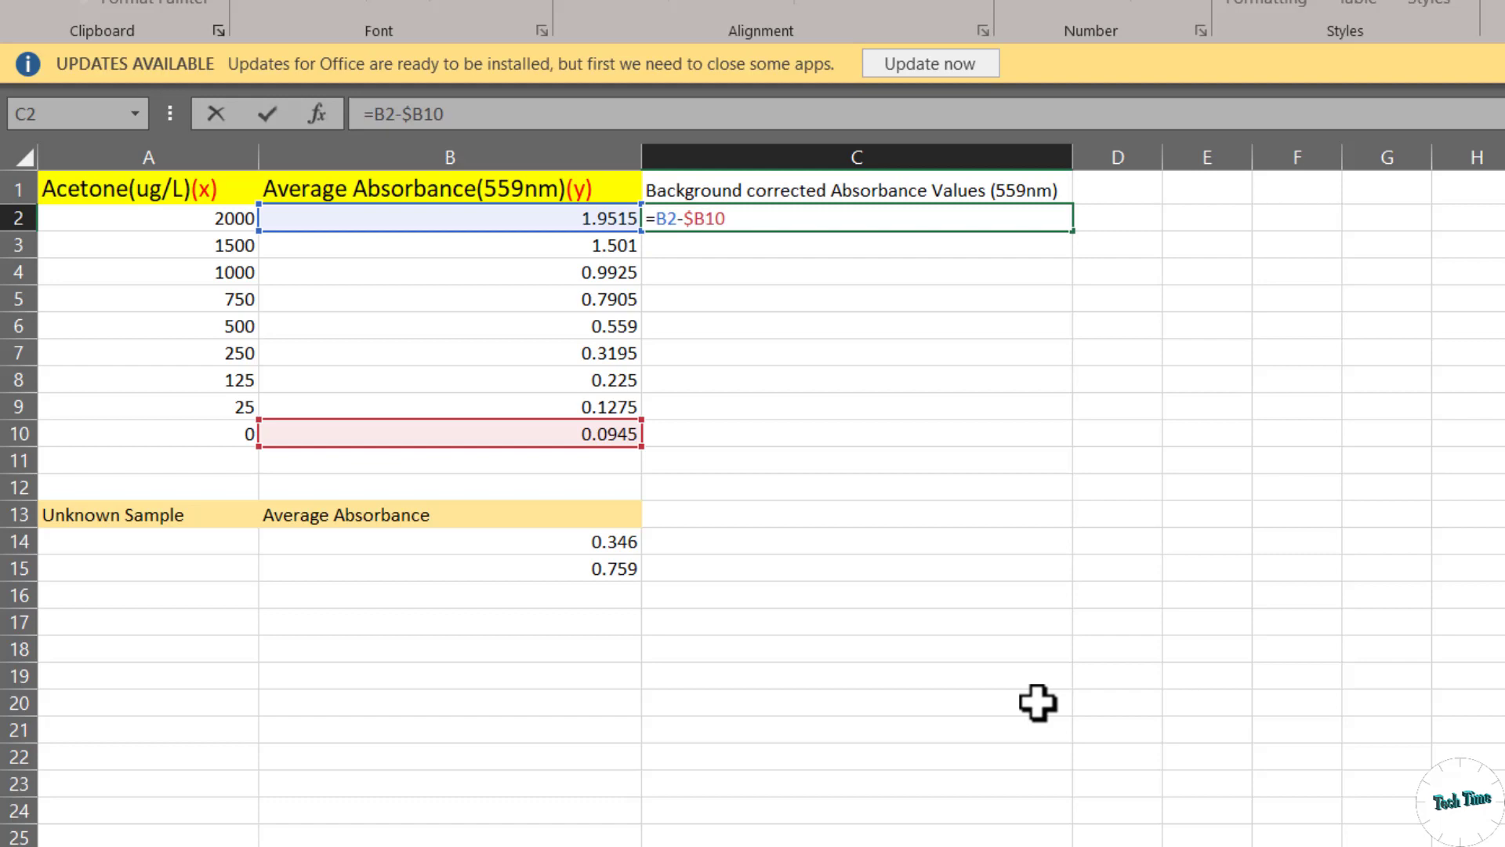
text($)
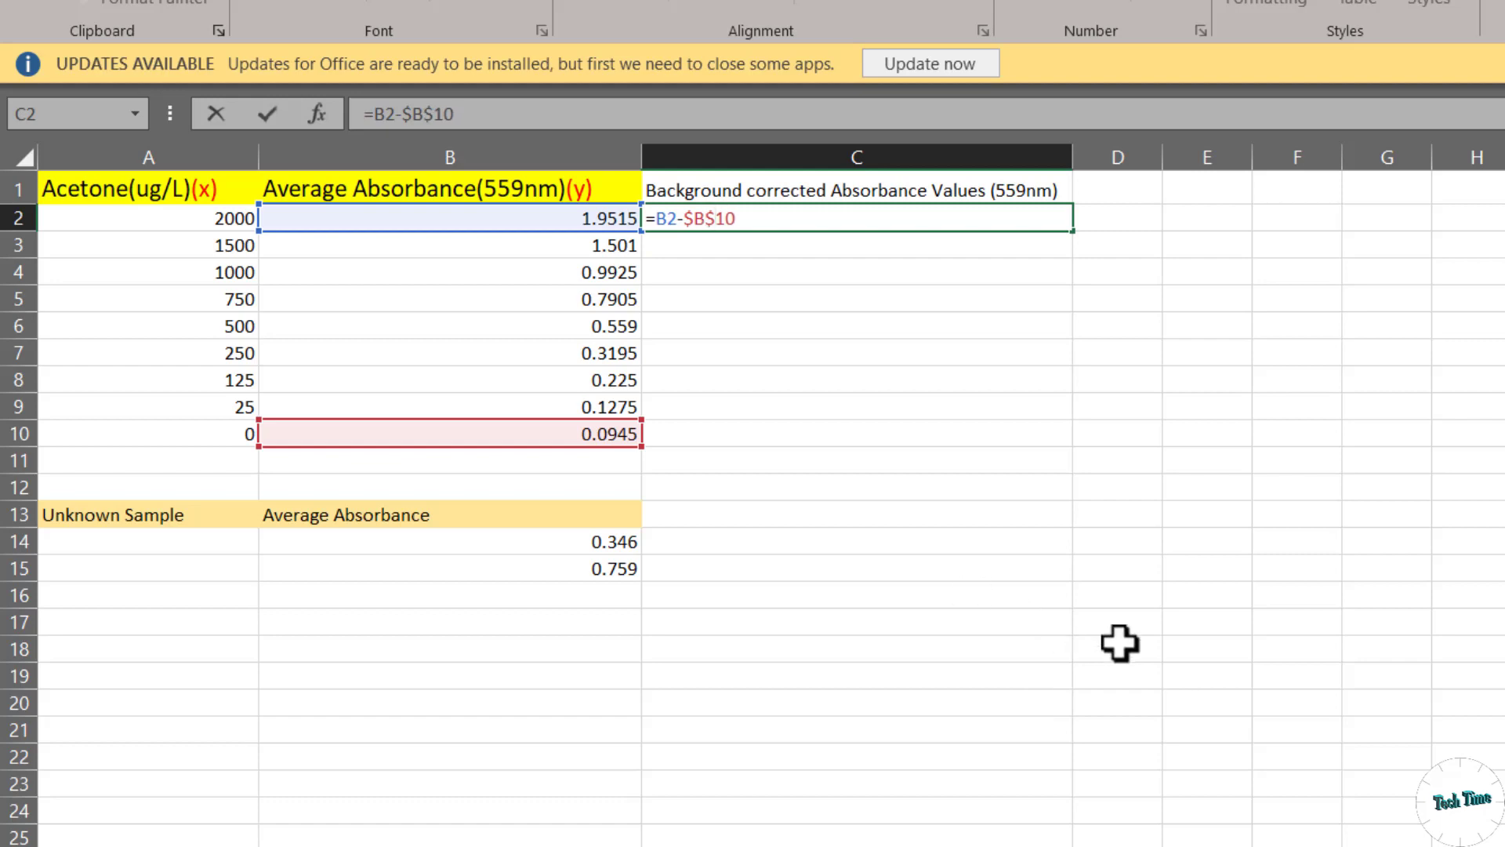
key(Return)
double_click(916, 220)
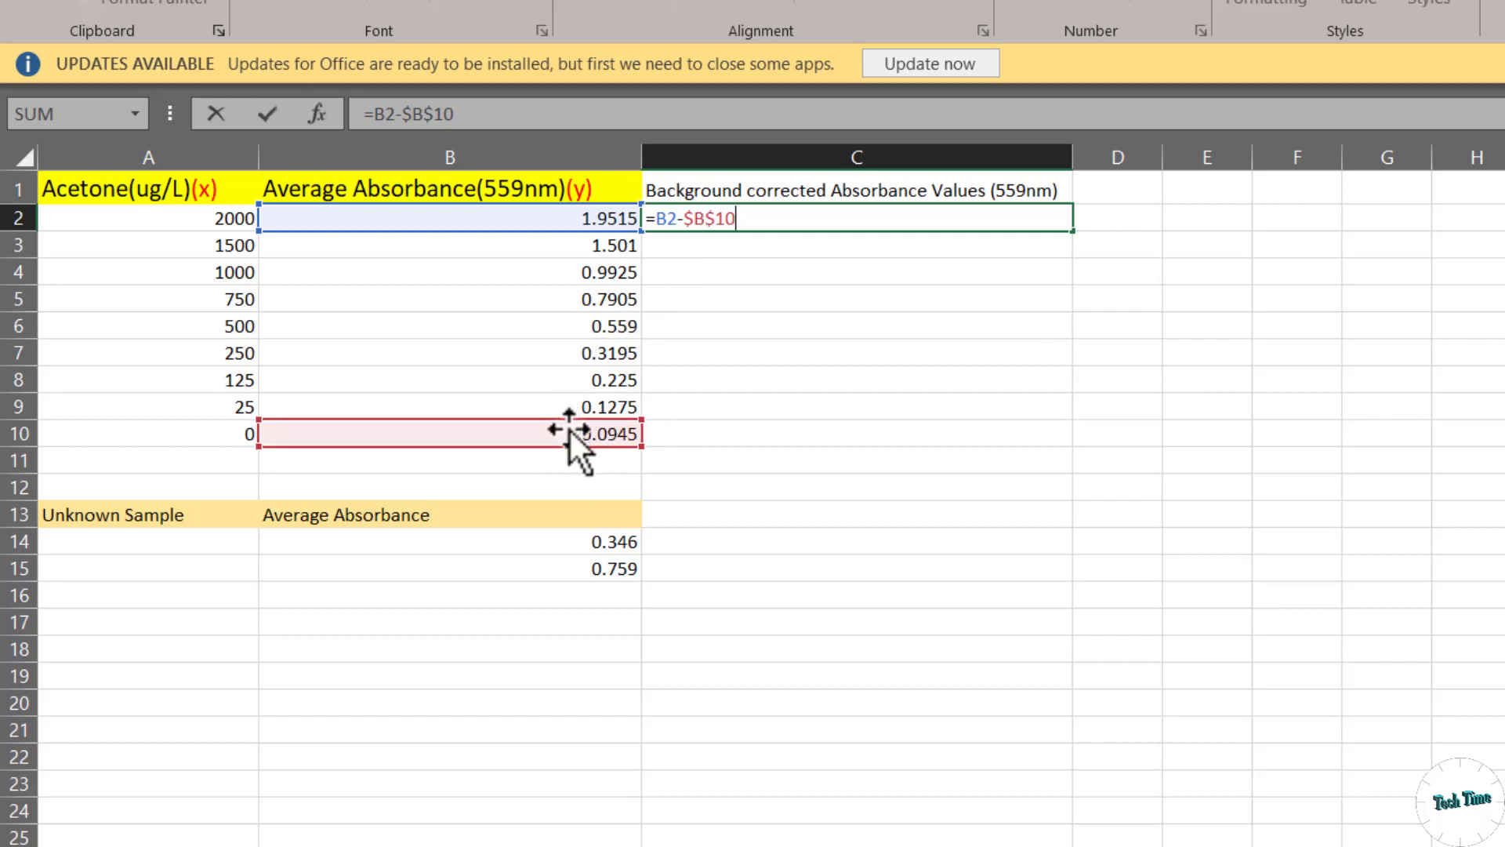
Fill the C2 correction formula down through C10 and on to the unknowns in C14:C15
key(Return)
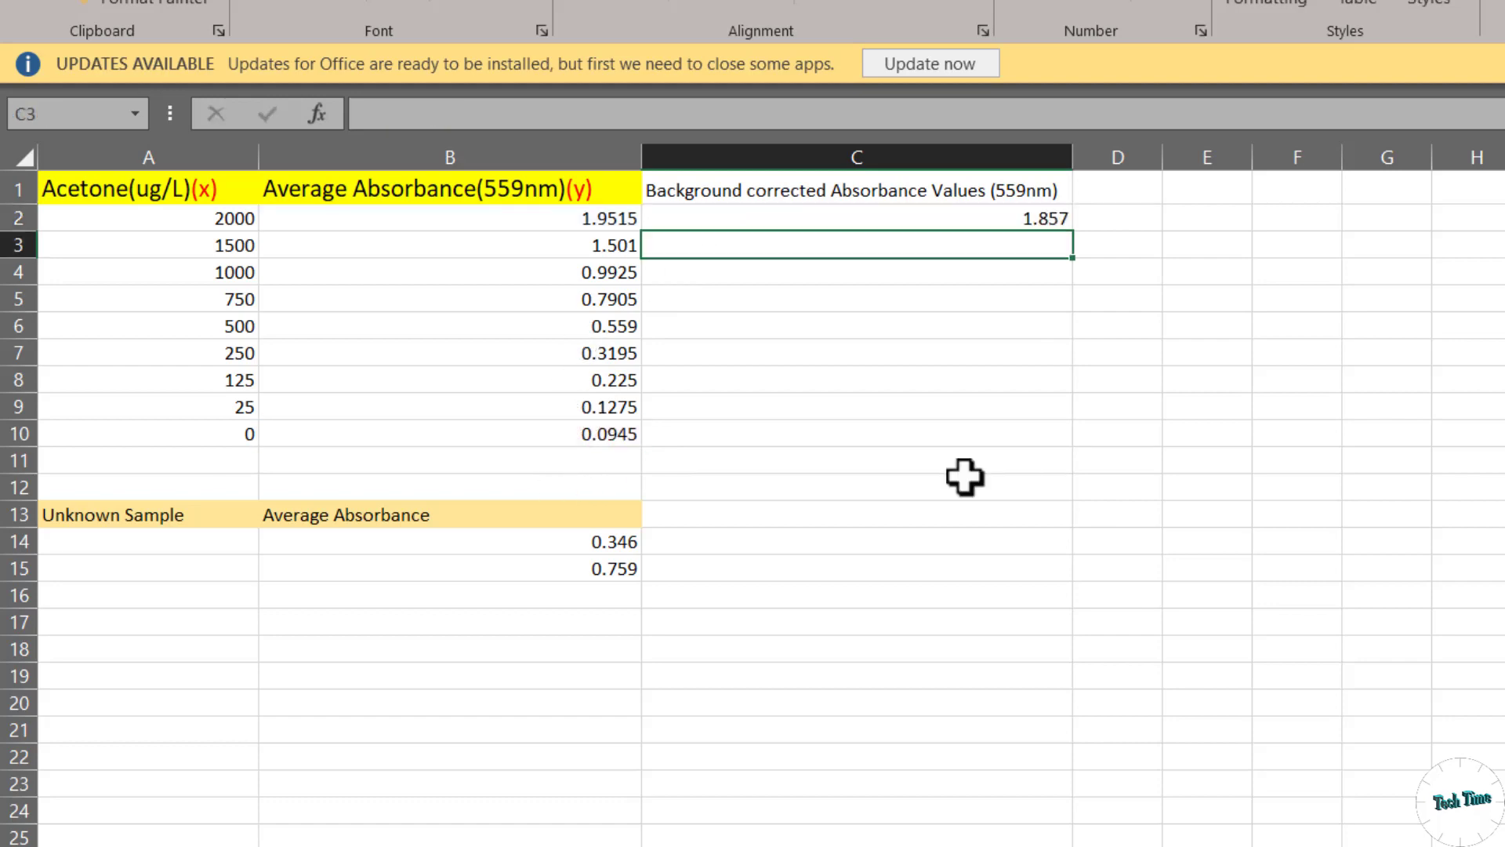
click(964, 213)
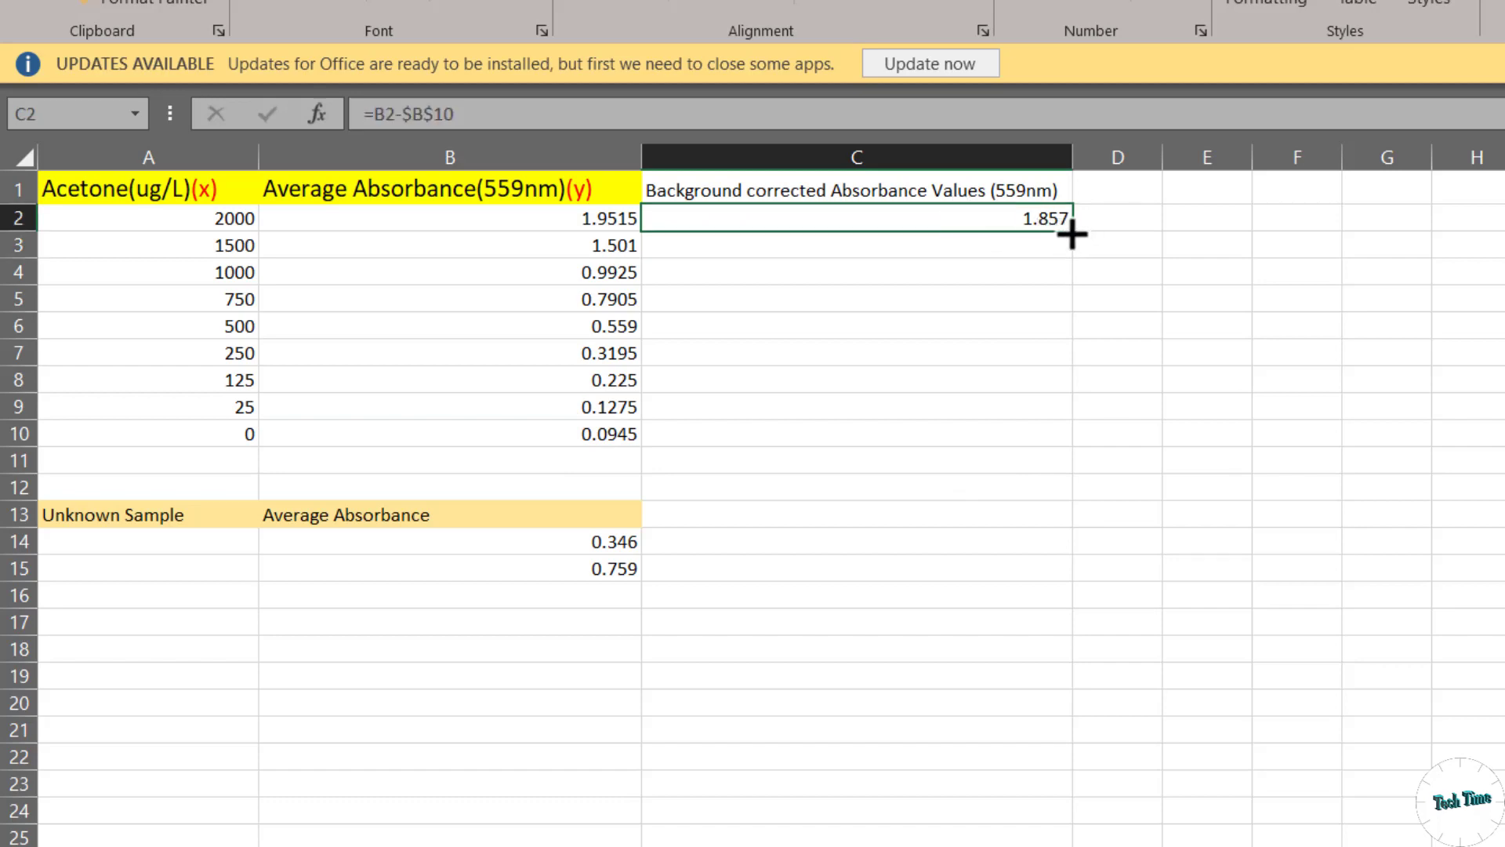
drag(1072, 233, 1056, 447)
click(1071, 441)
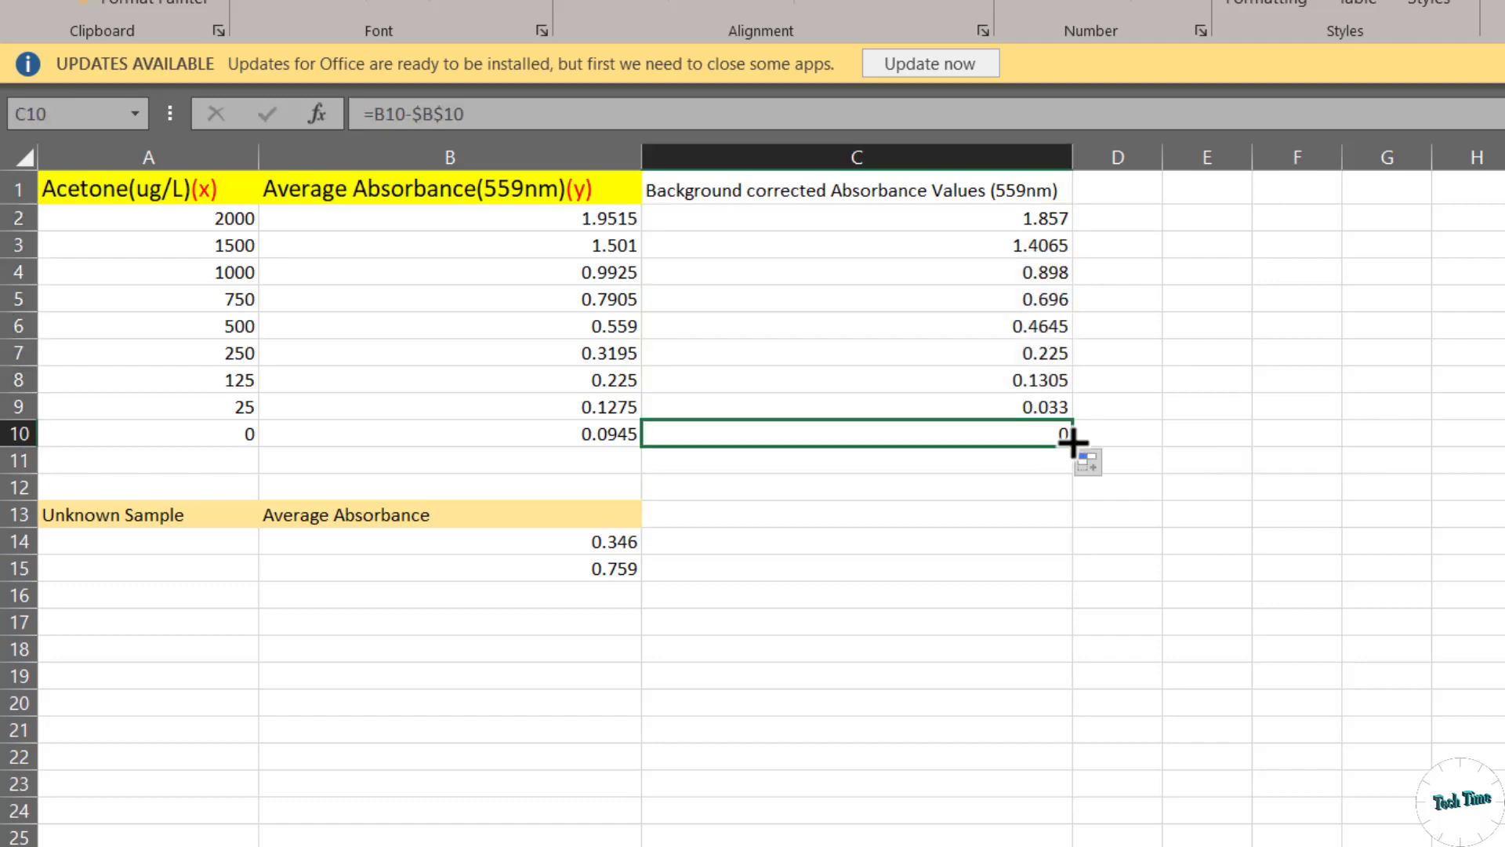
drag(1076, 445, 1068, 578)
click(1297, 434)
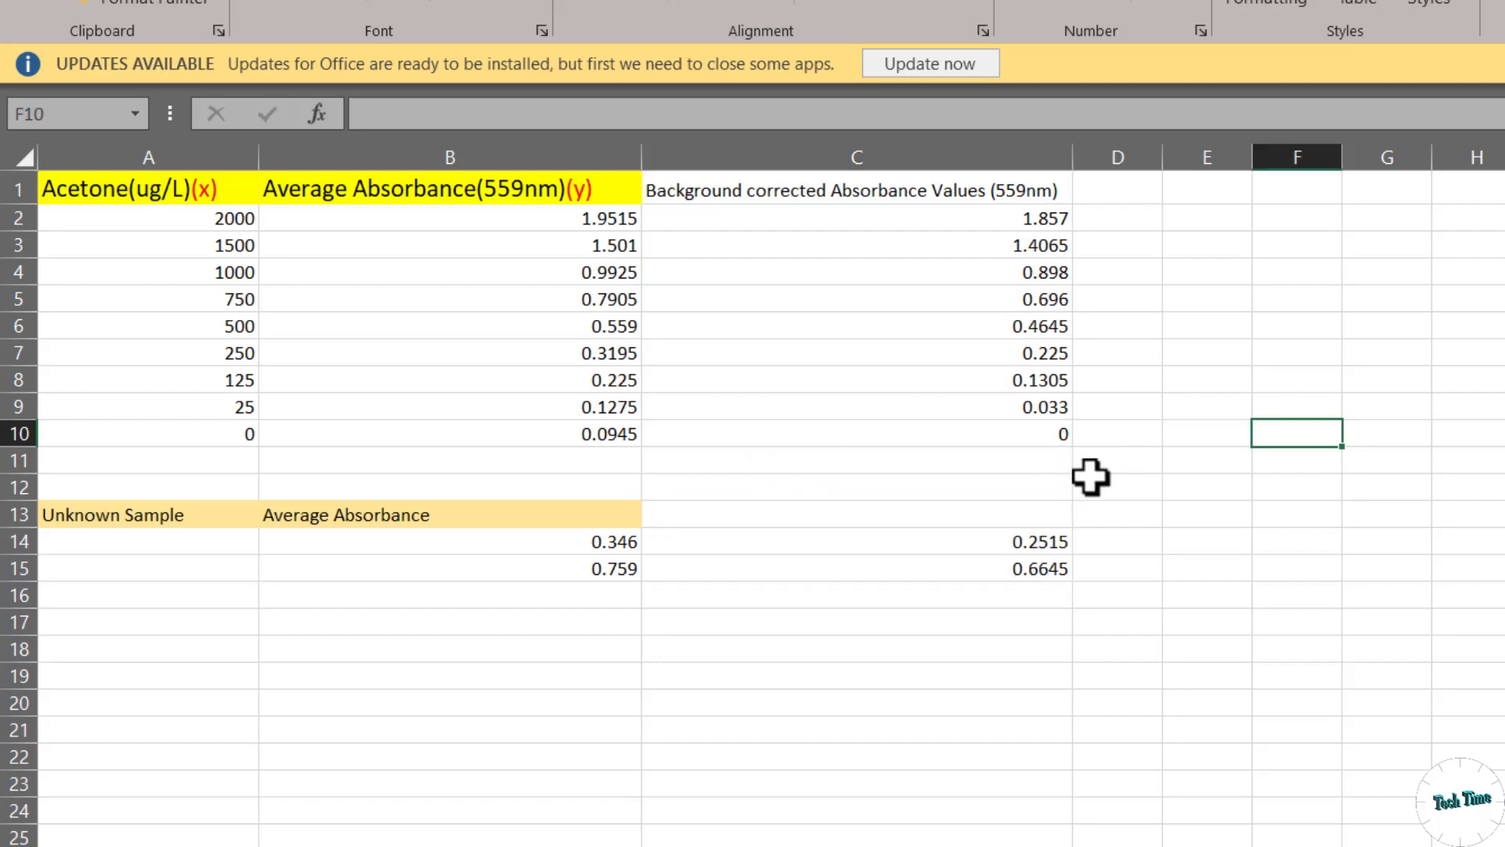
Show that the blank's raw absorbance in B10 corrects to 0 in C10
click(1058, 437)
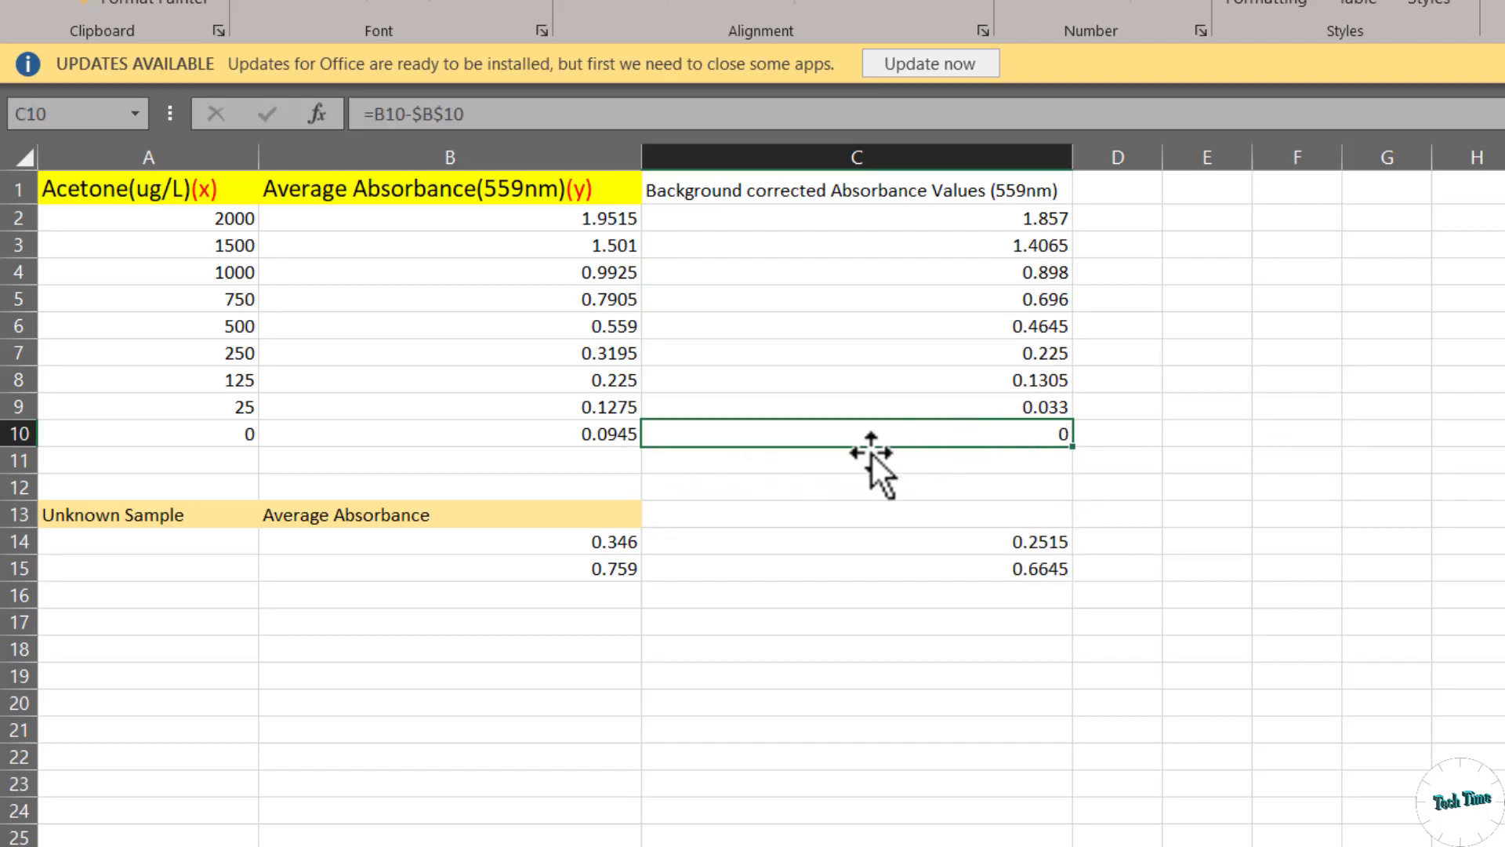
click(600, 432)
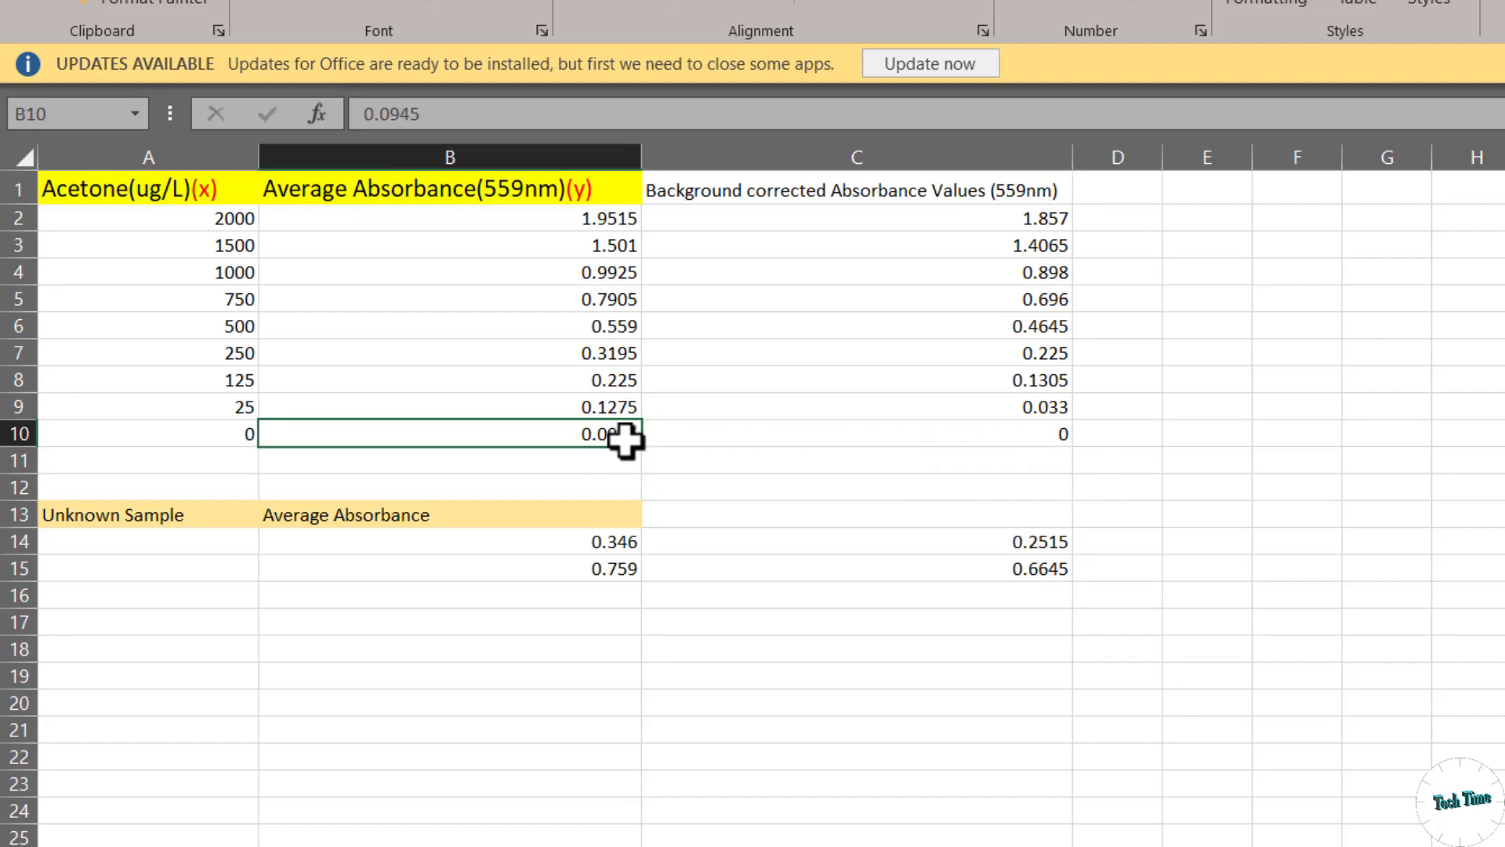
click(1030, 437)
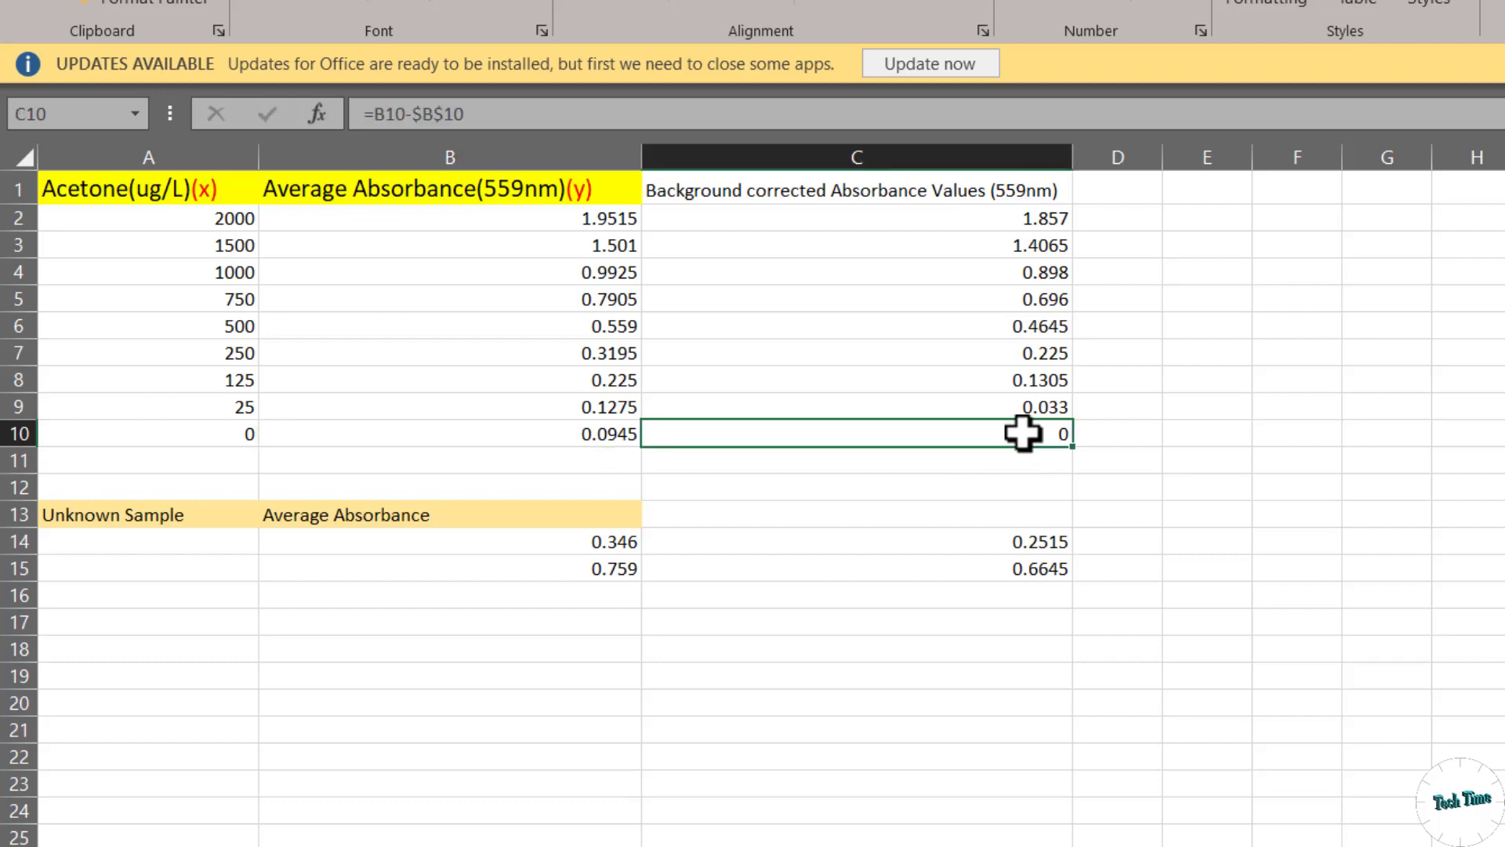
click(1458, 541)
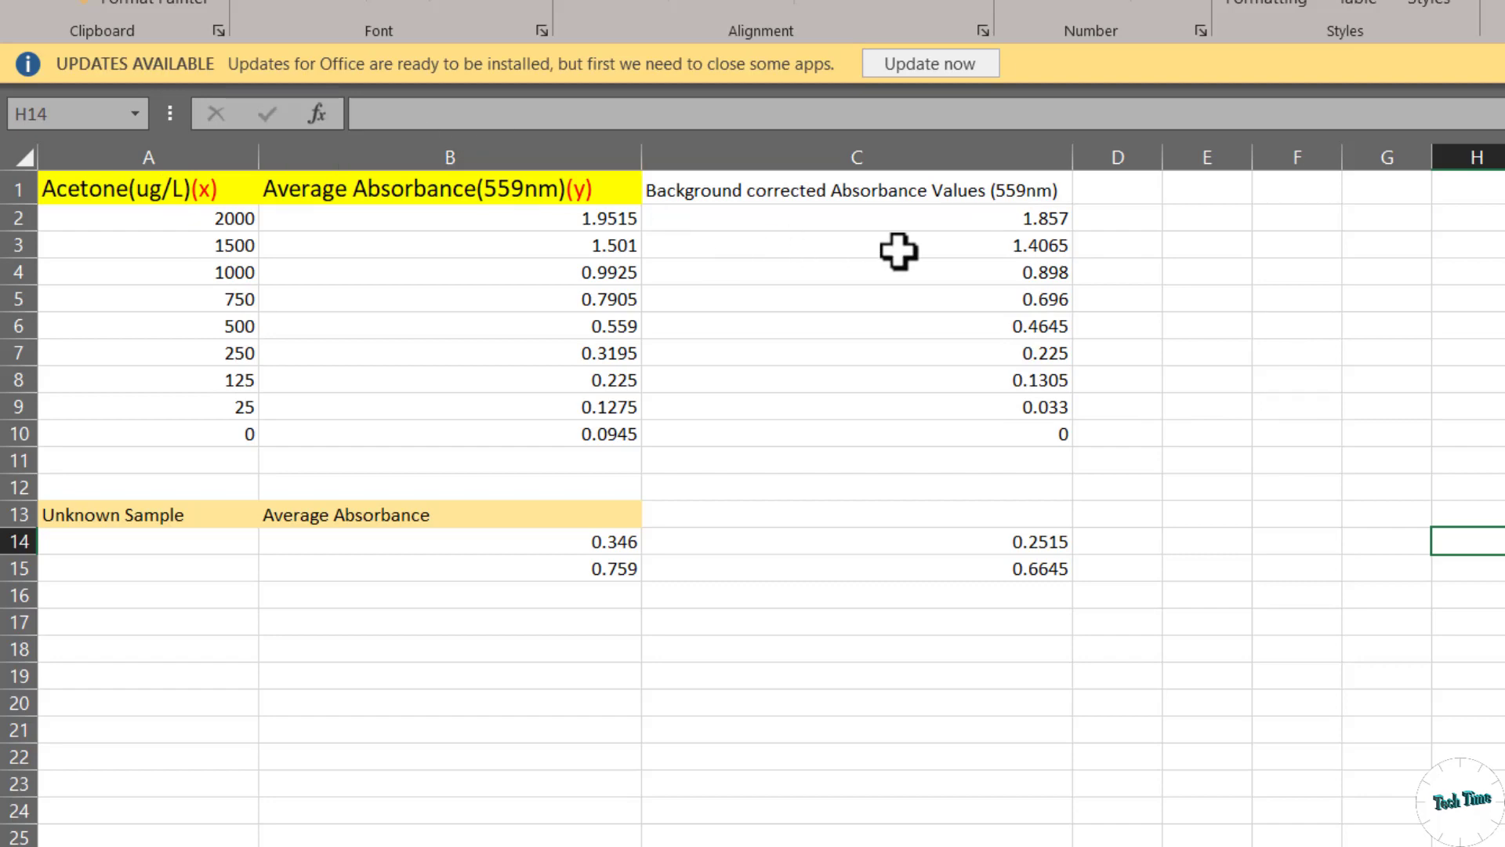
Plot concentrations A2:A10 against corrected absorbances C2:C10 as a plain scatter chart, moved right of the table
drag(162, 223, 246, 429)
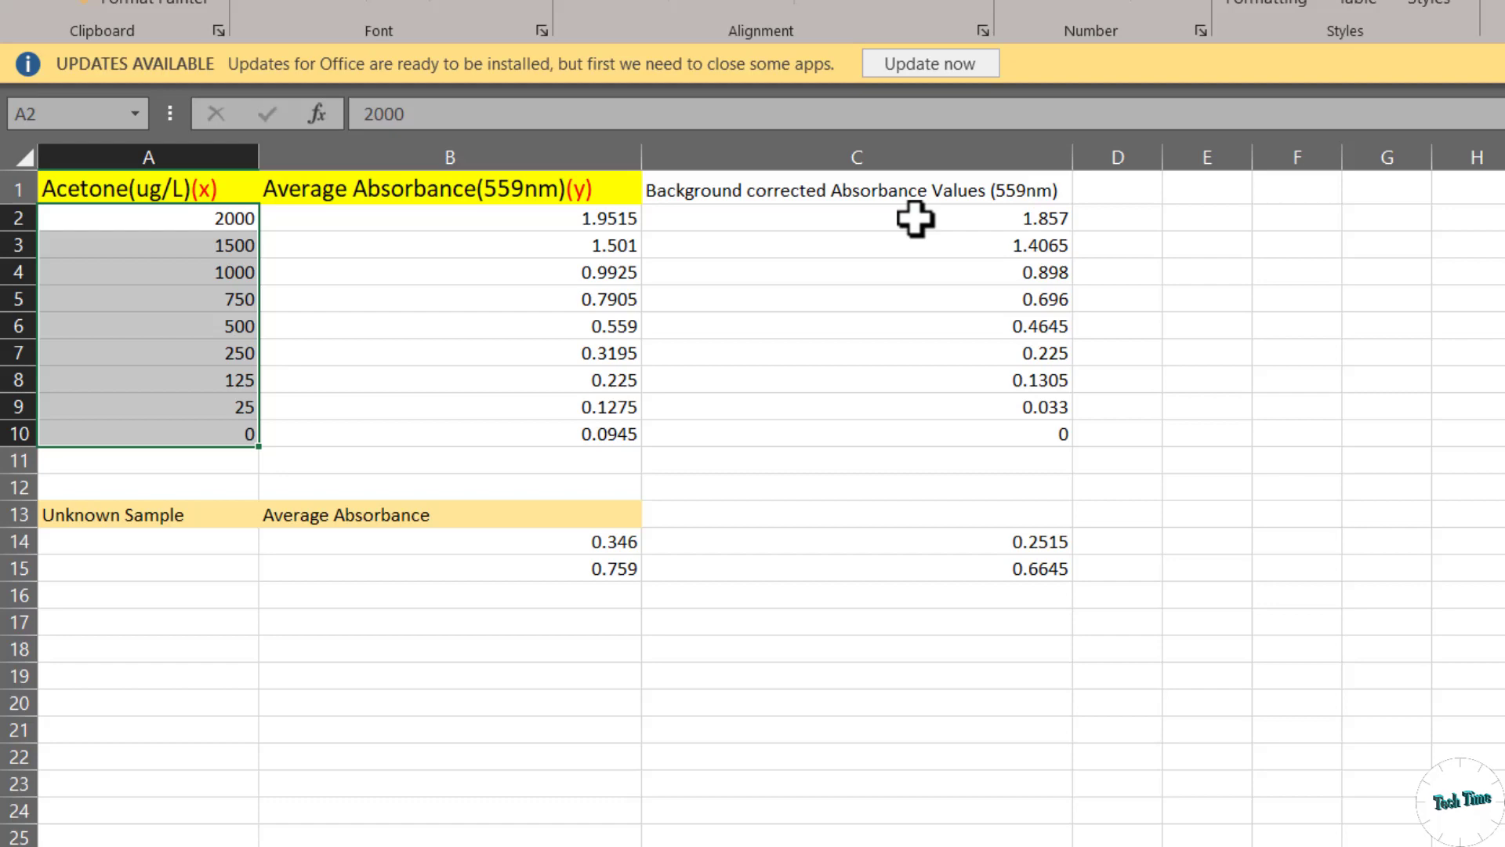
drag(915, 219, 992, 435)
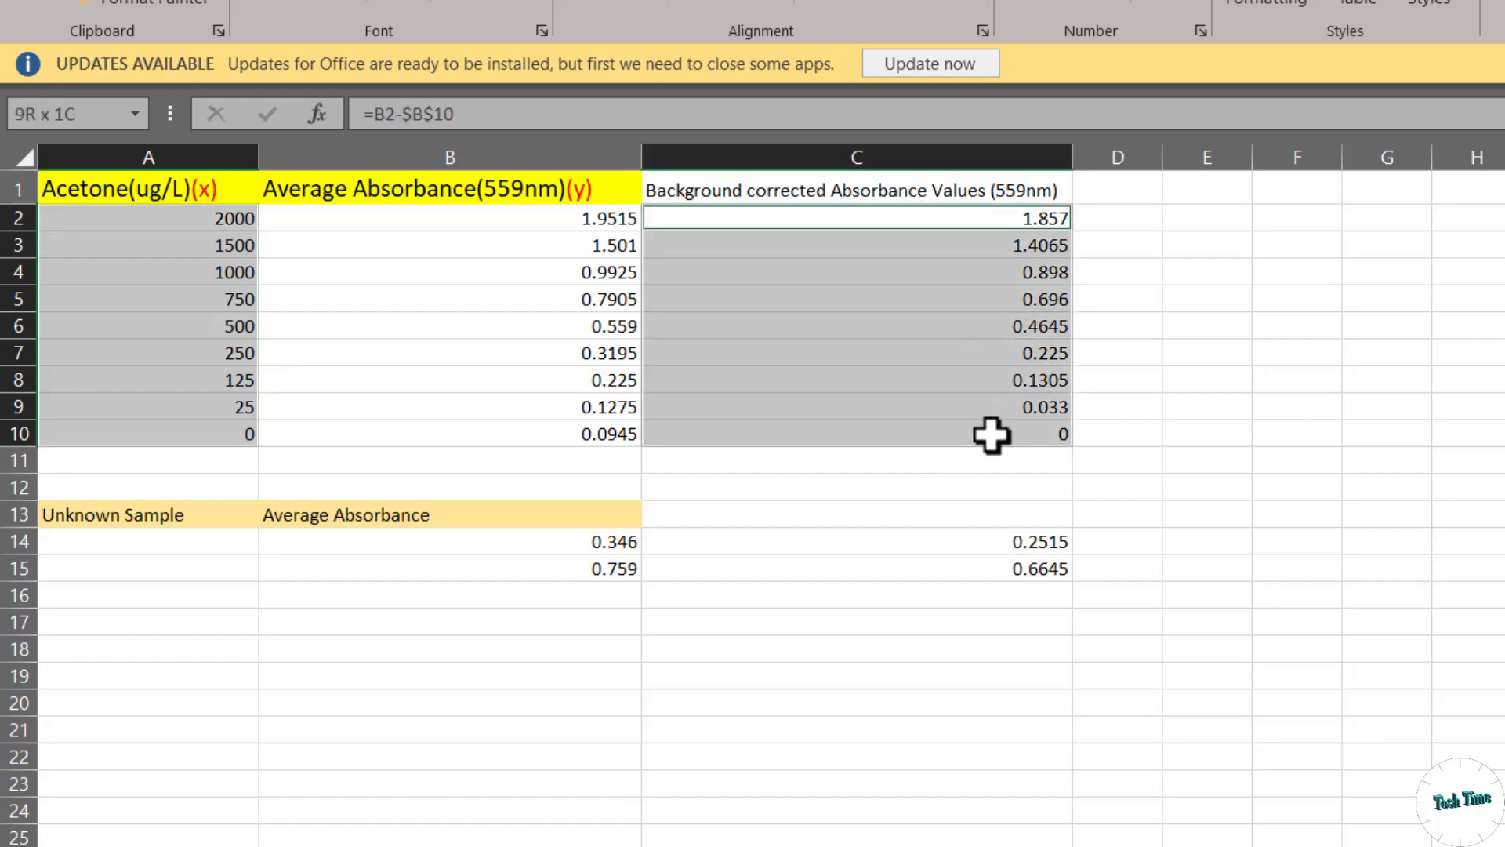
drag(992, 435, 990, 436)
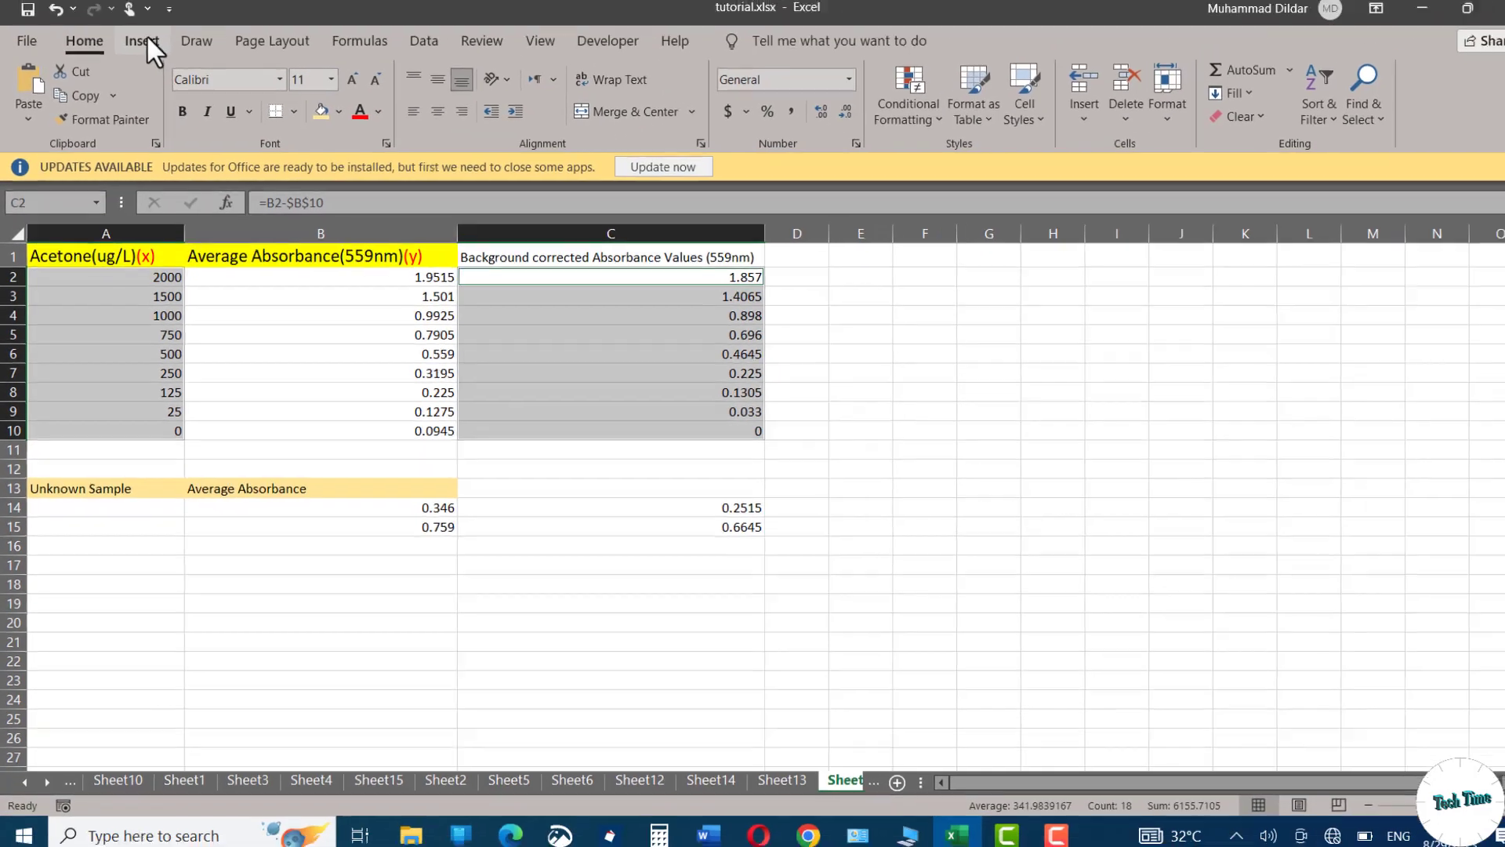
click(142, 41)
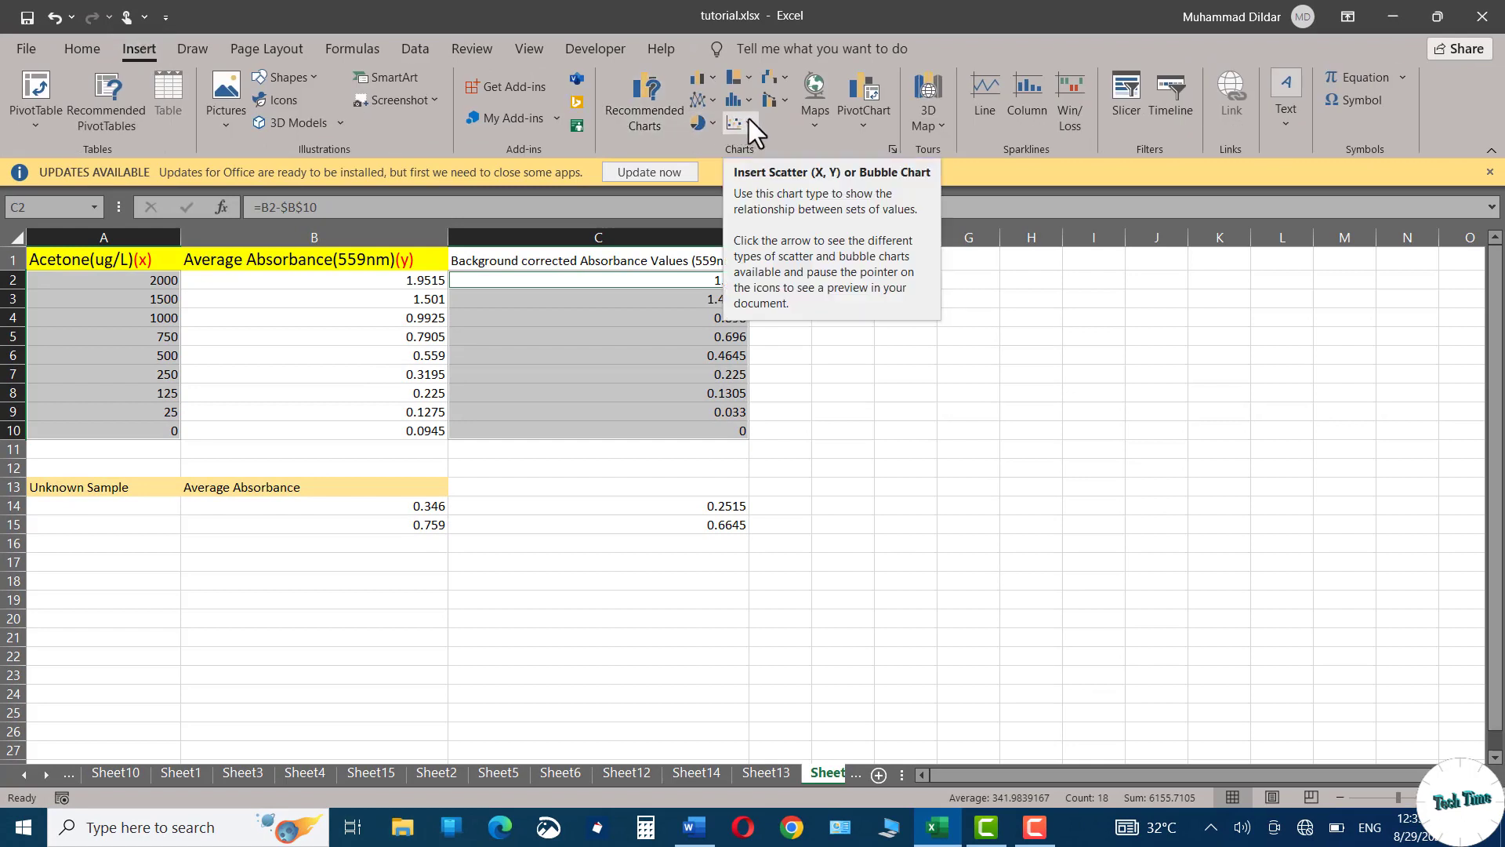
click(749, 119)
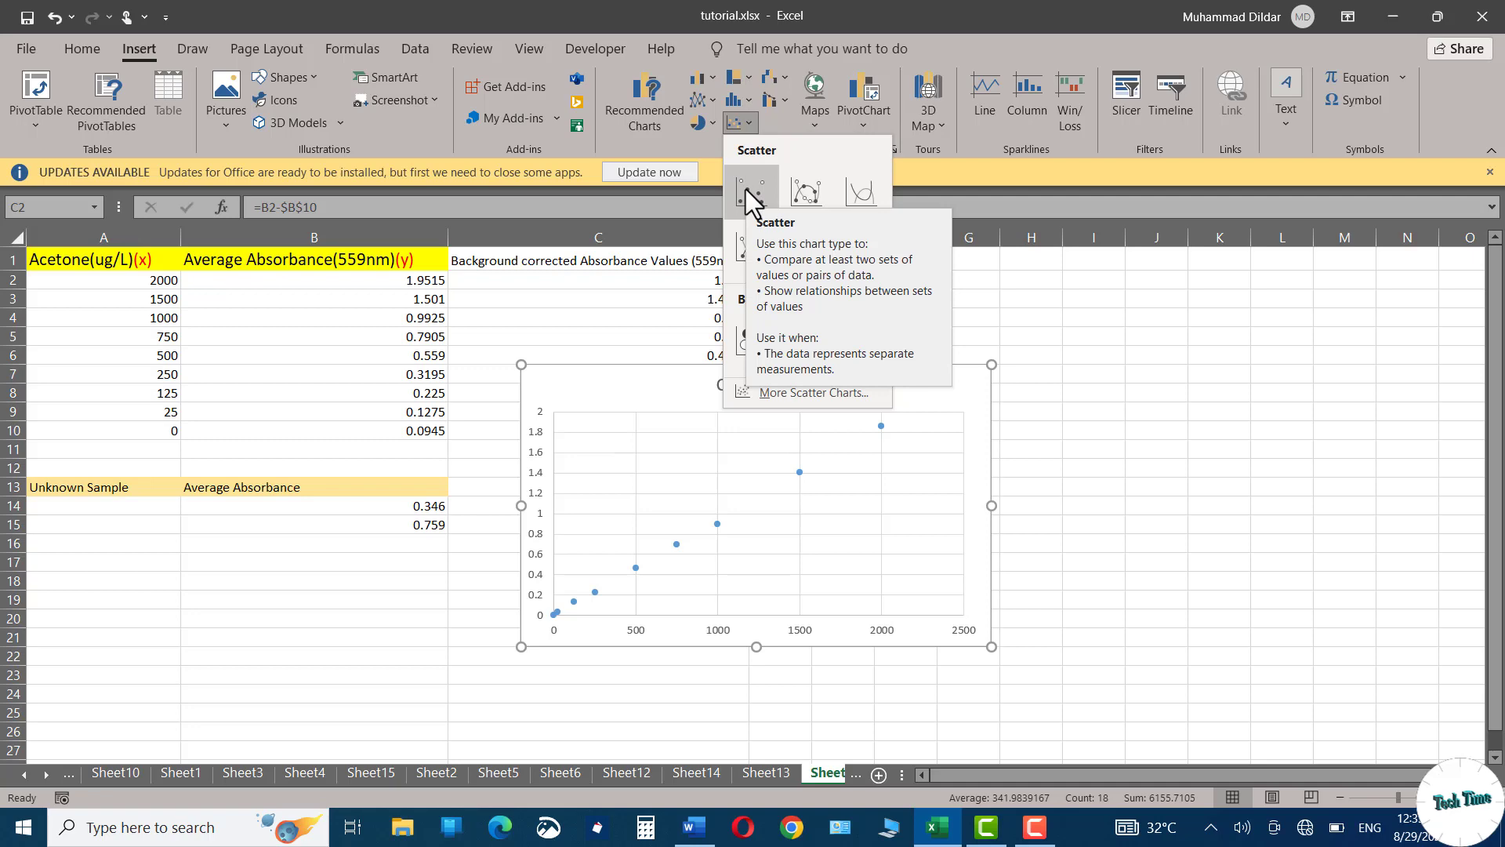
click(746, 190)
drag(861, 387, 1120, 342)
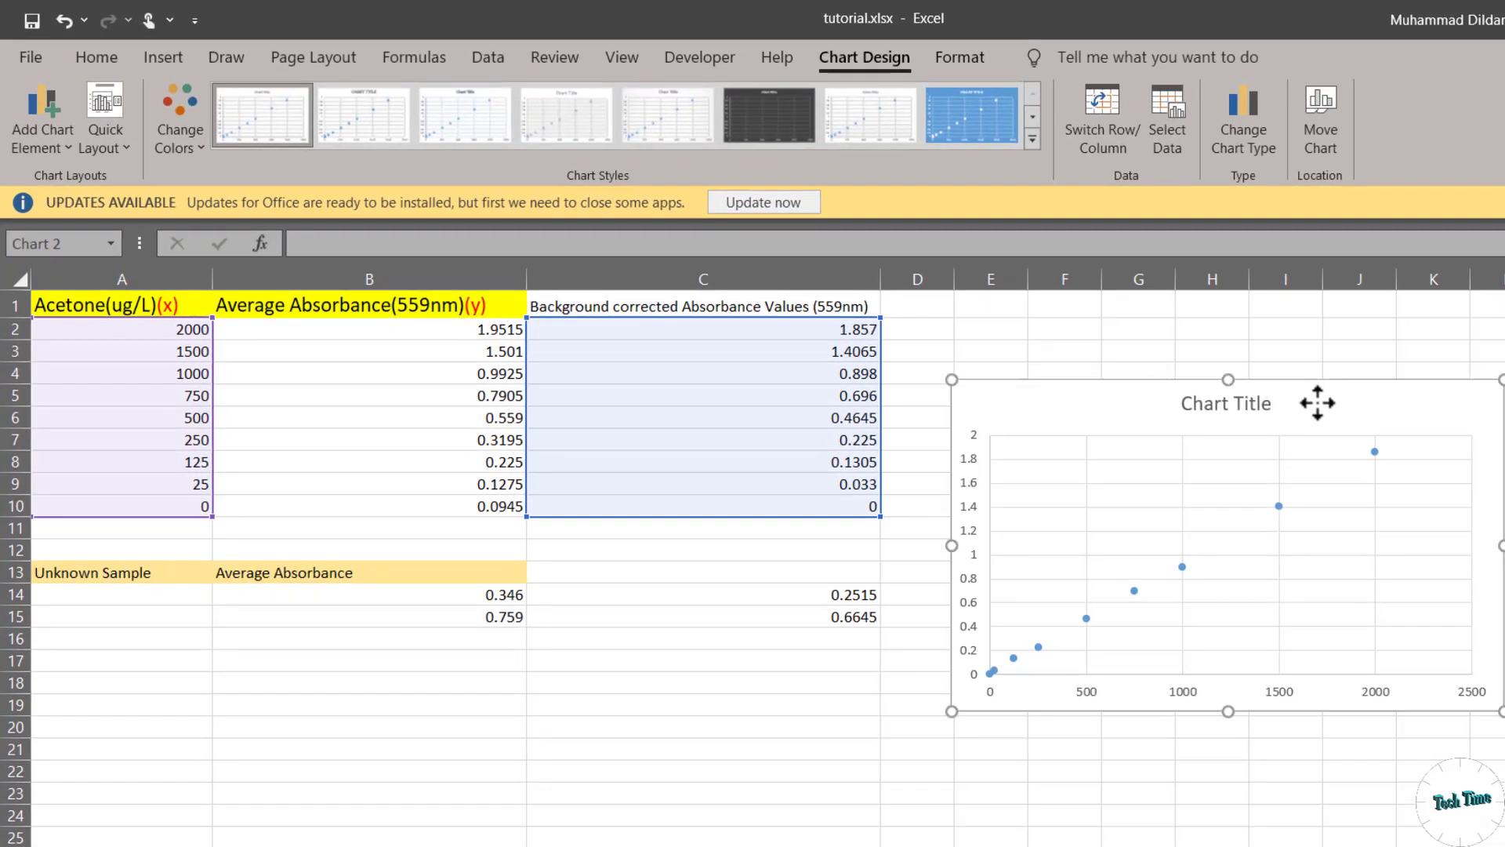
Add a Linear trendline to the scatter chart from Add Chart Element
click(64, 139)
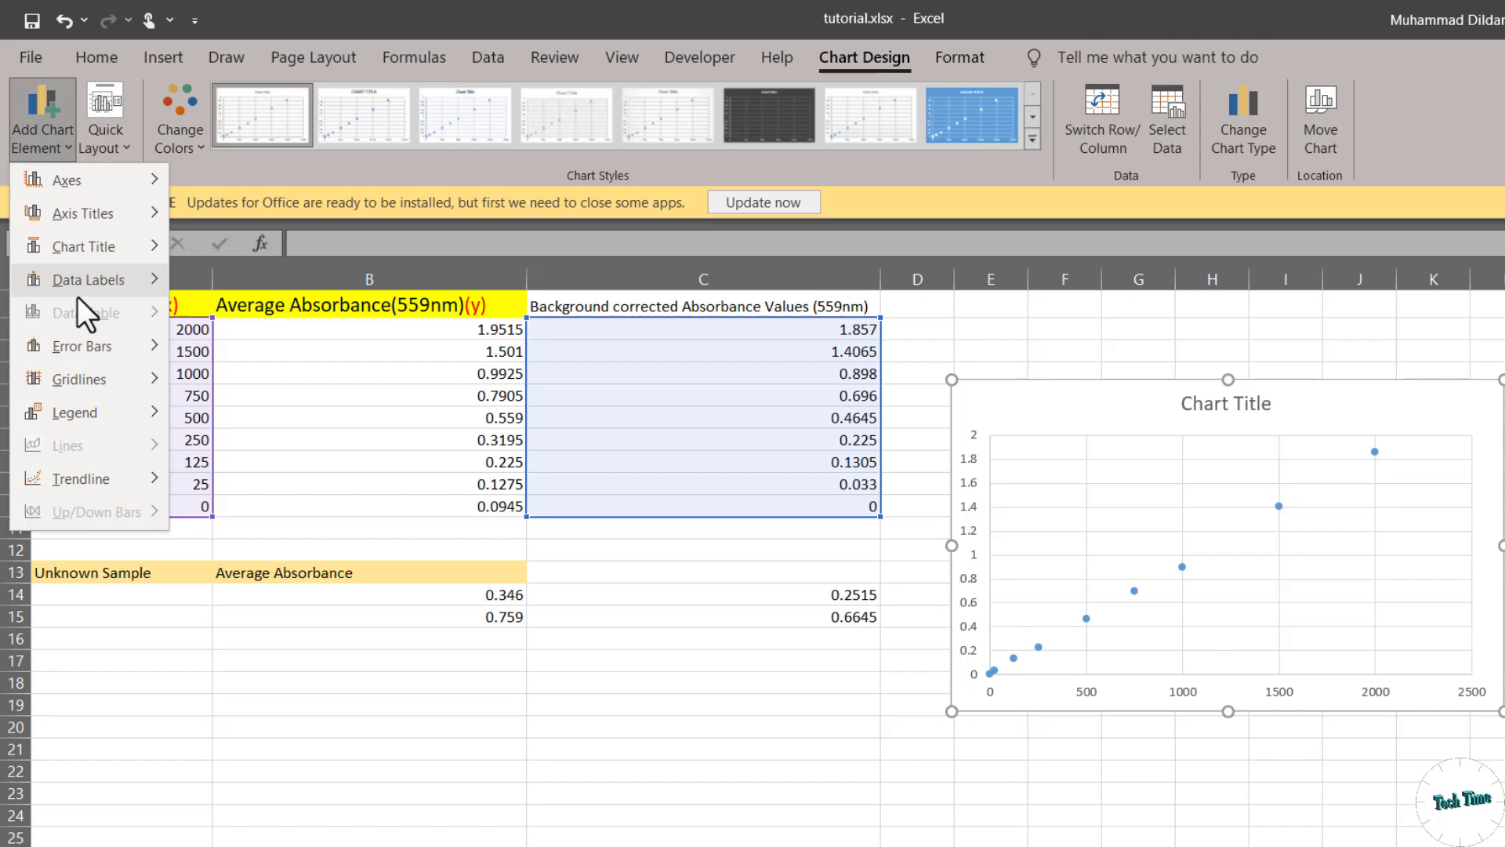
mouse_move(106, 482)
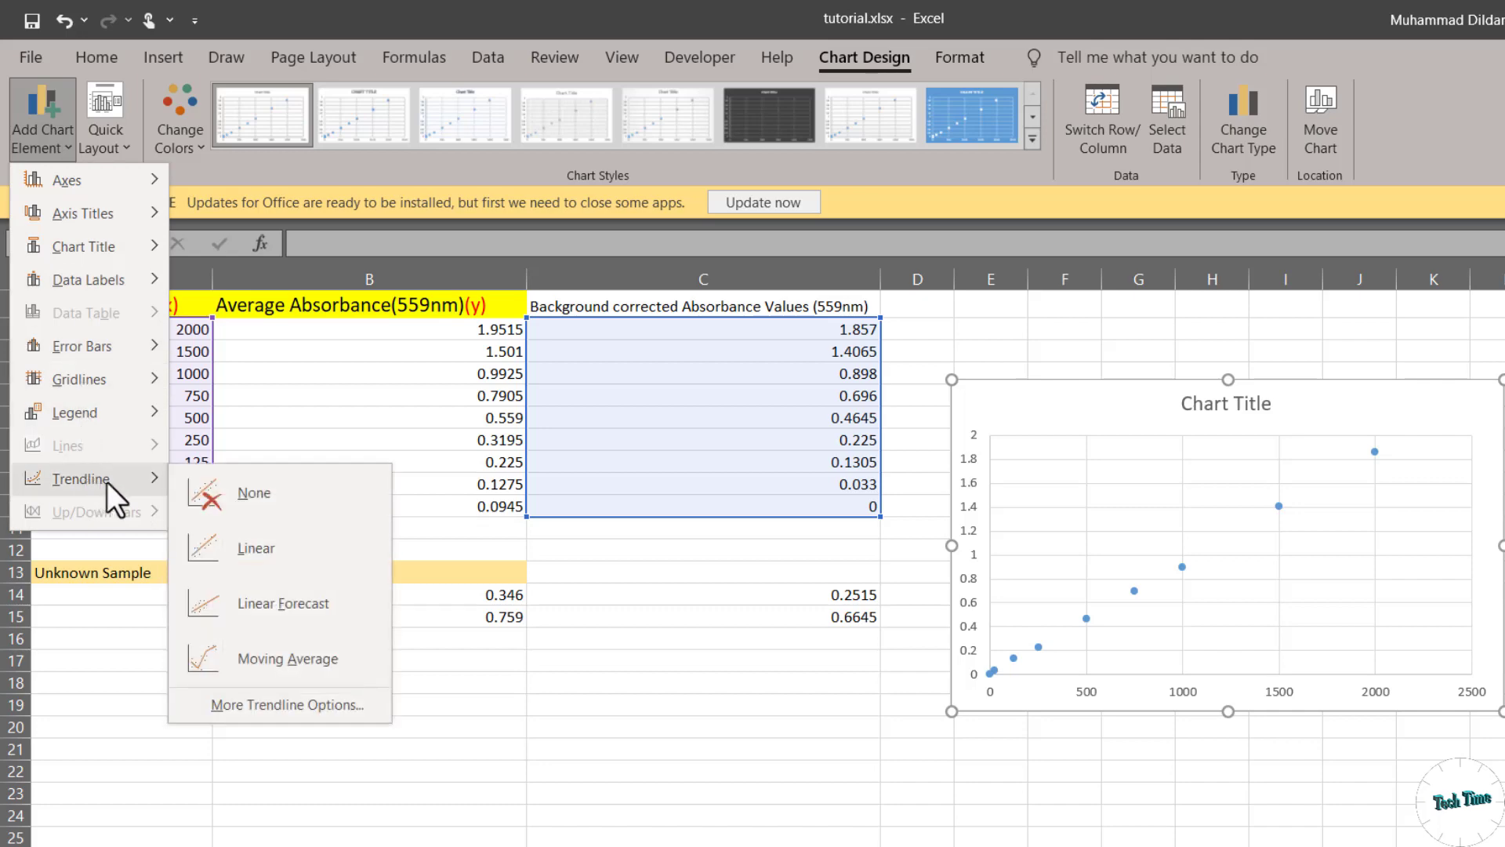
click(261, 548)
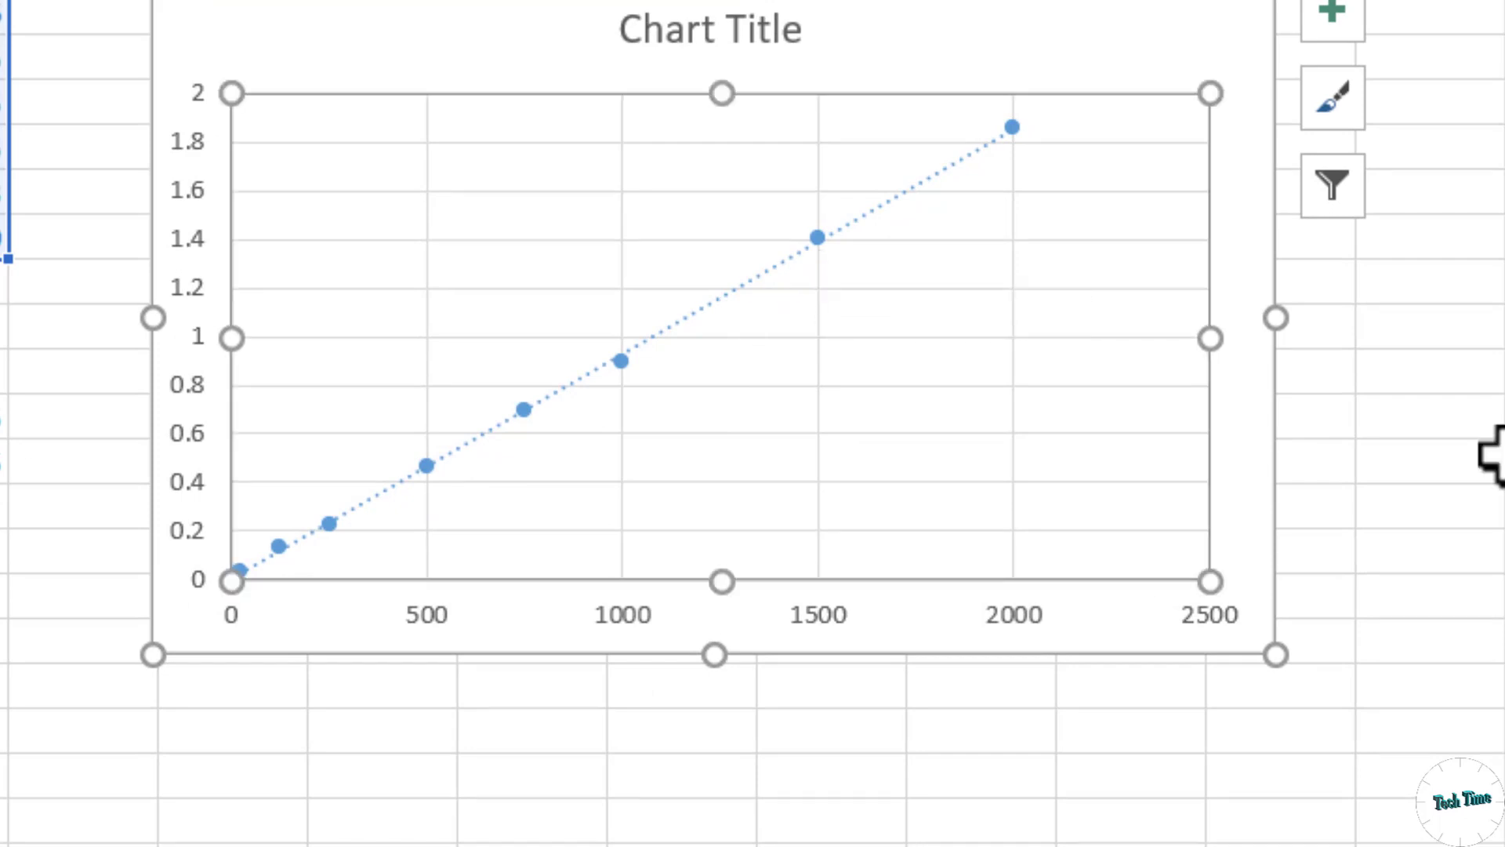
Turn on the trendline's R-squared and equation display, showing y = 0.0009x + 0.0017 and R² = 0.9996
double_click(721, 296)
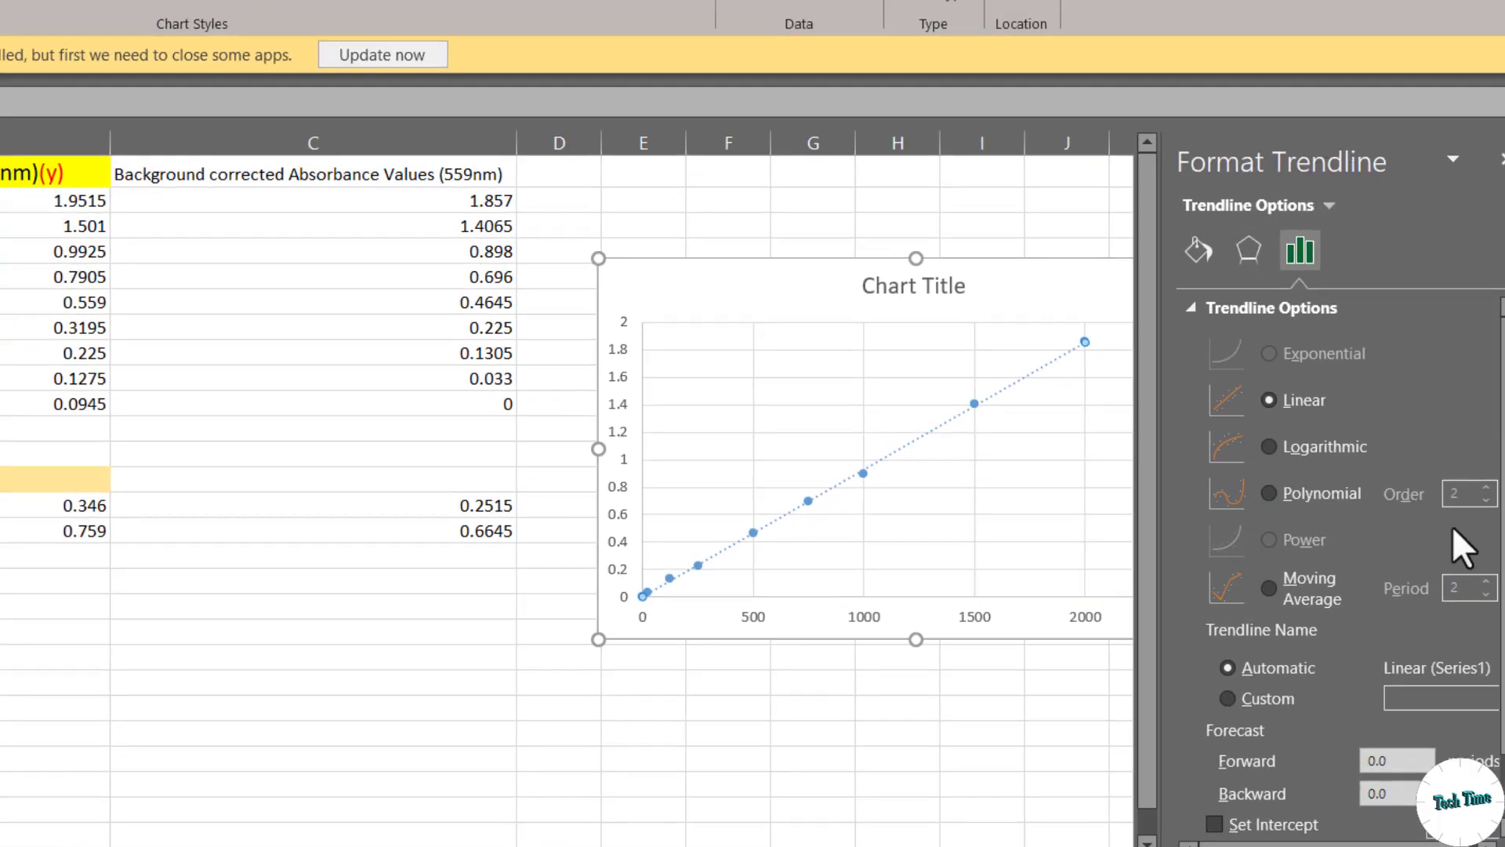
scroll(1494, 733, down, 2)
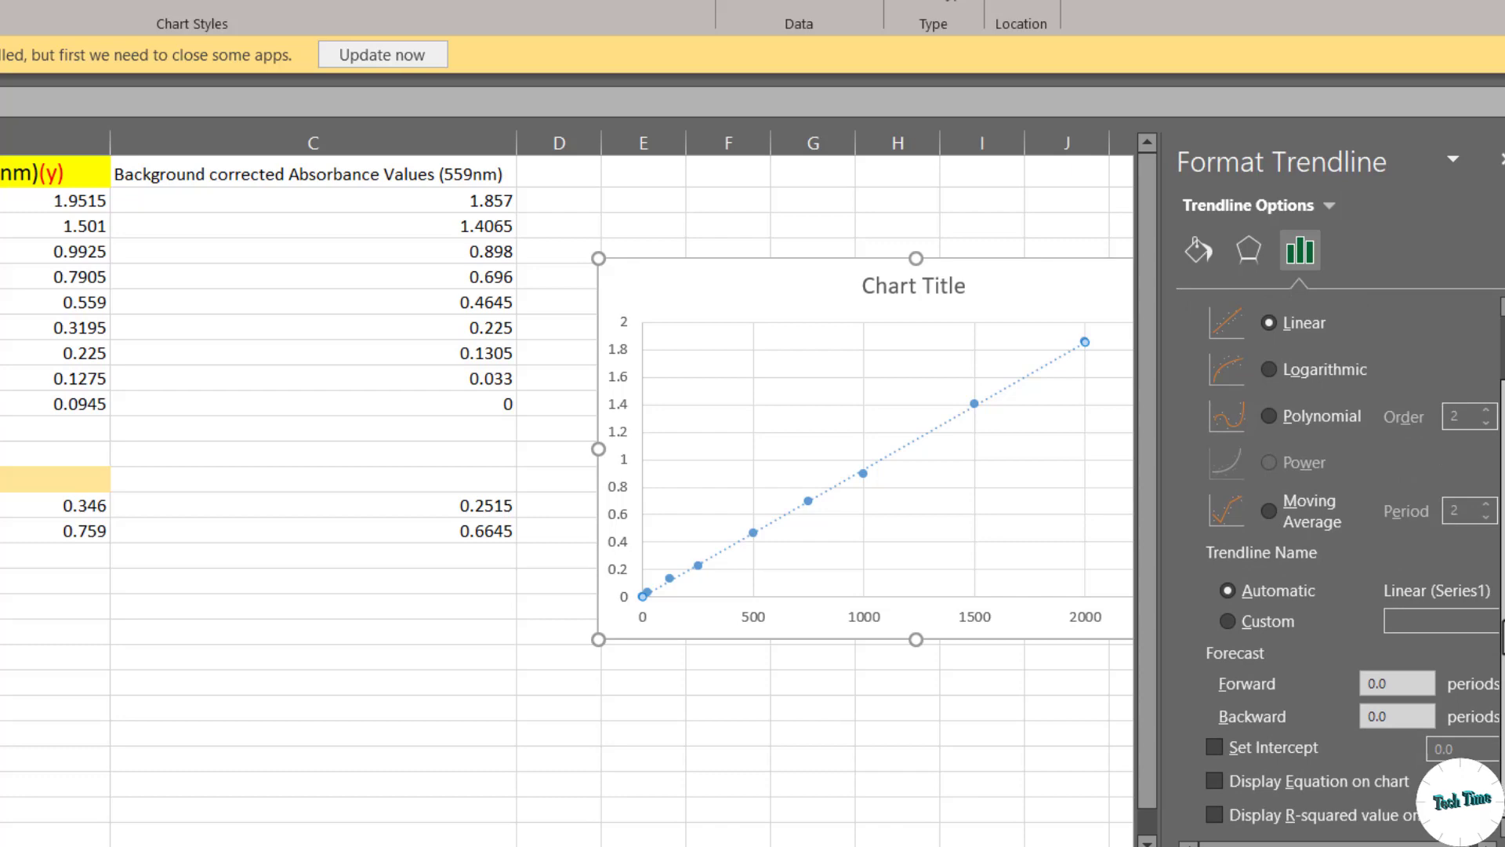
click(1257, 784)
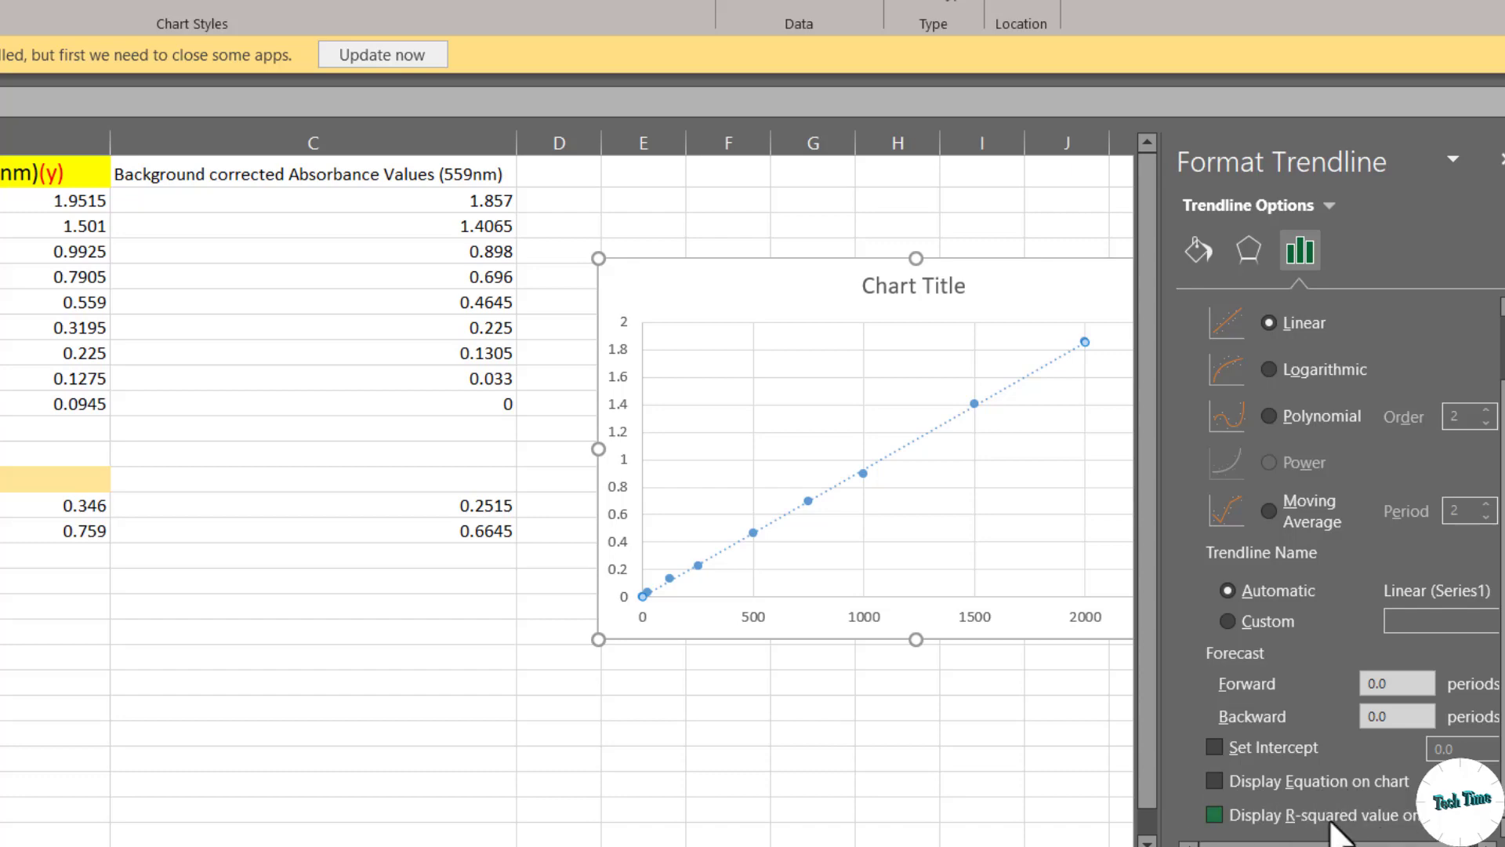
click(1214, 816)
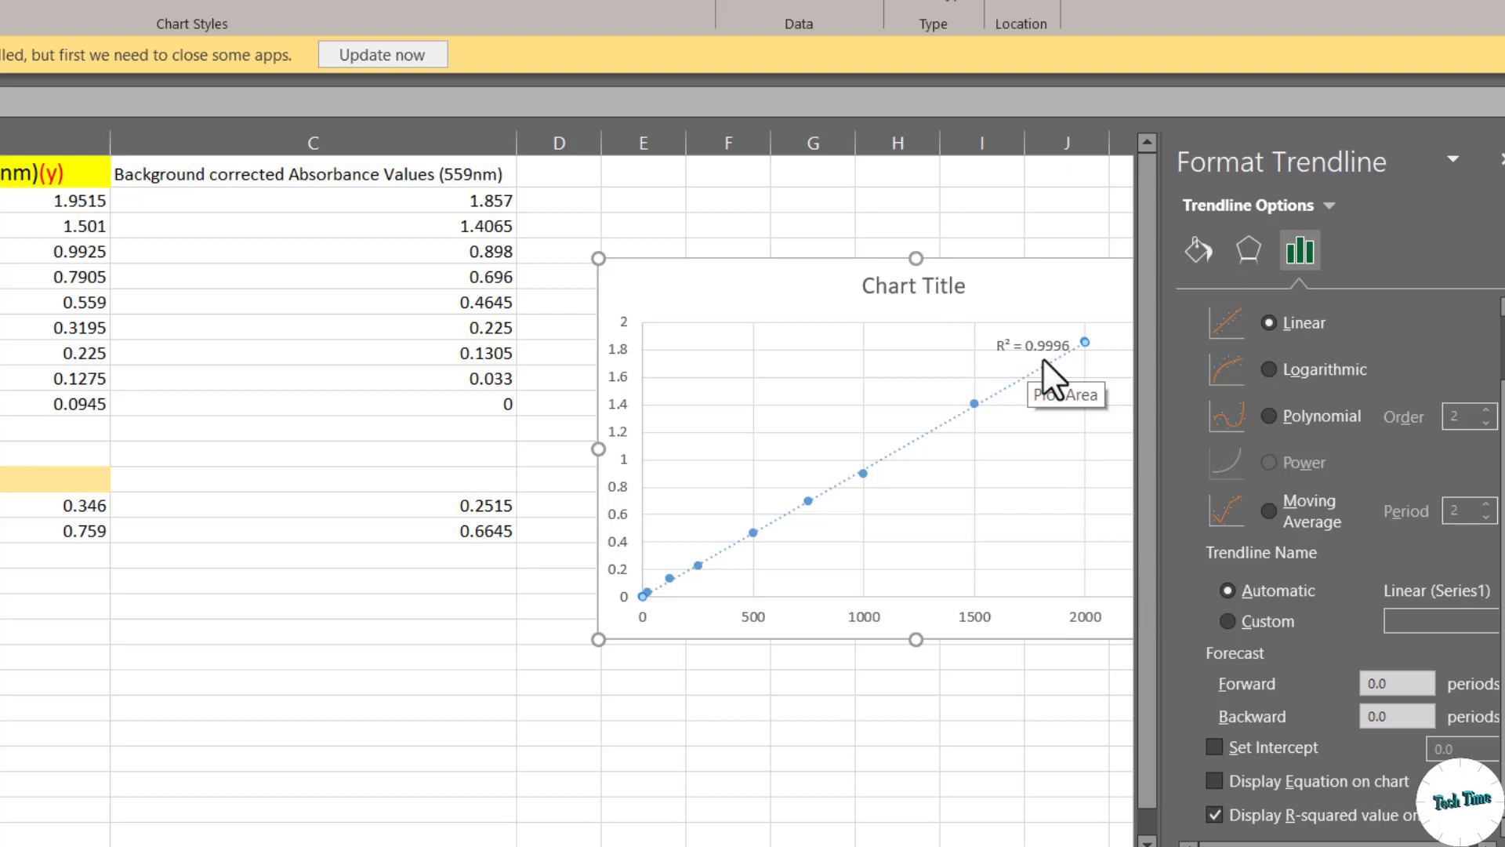
click(1214, 781)
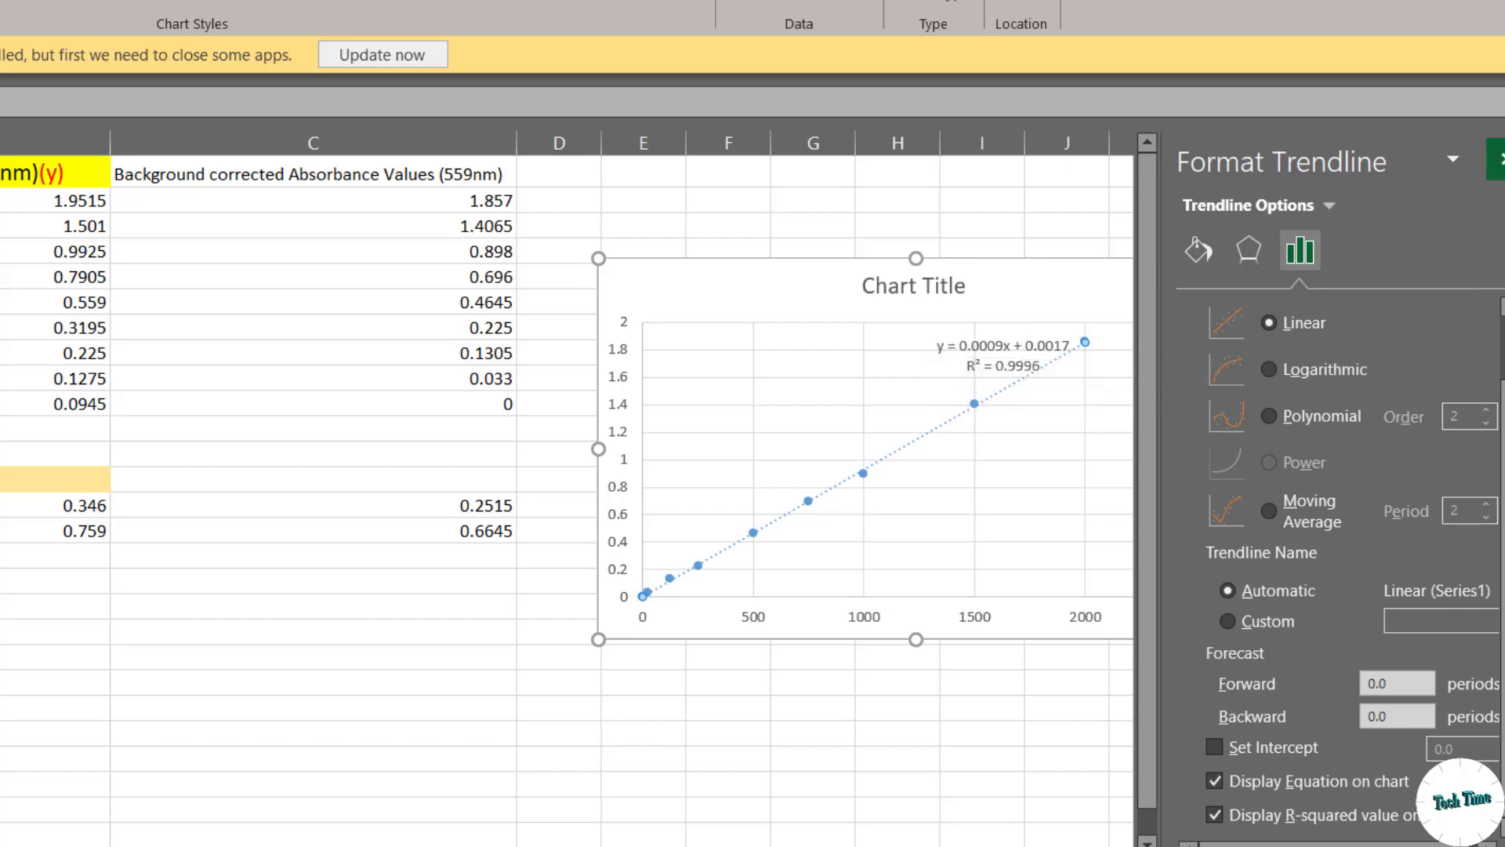
click(1496, 160)
scroll(1334, 335, up, 1)
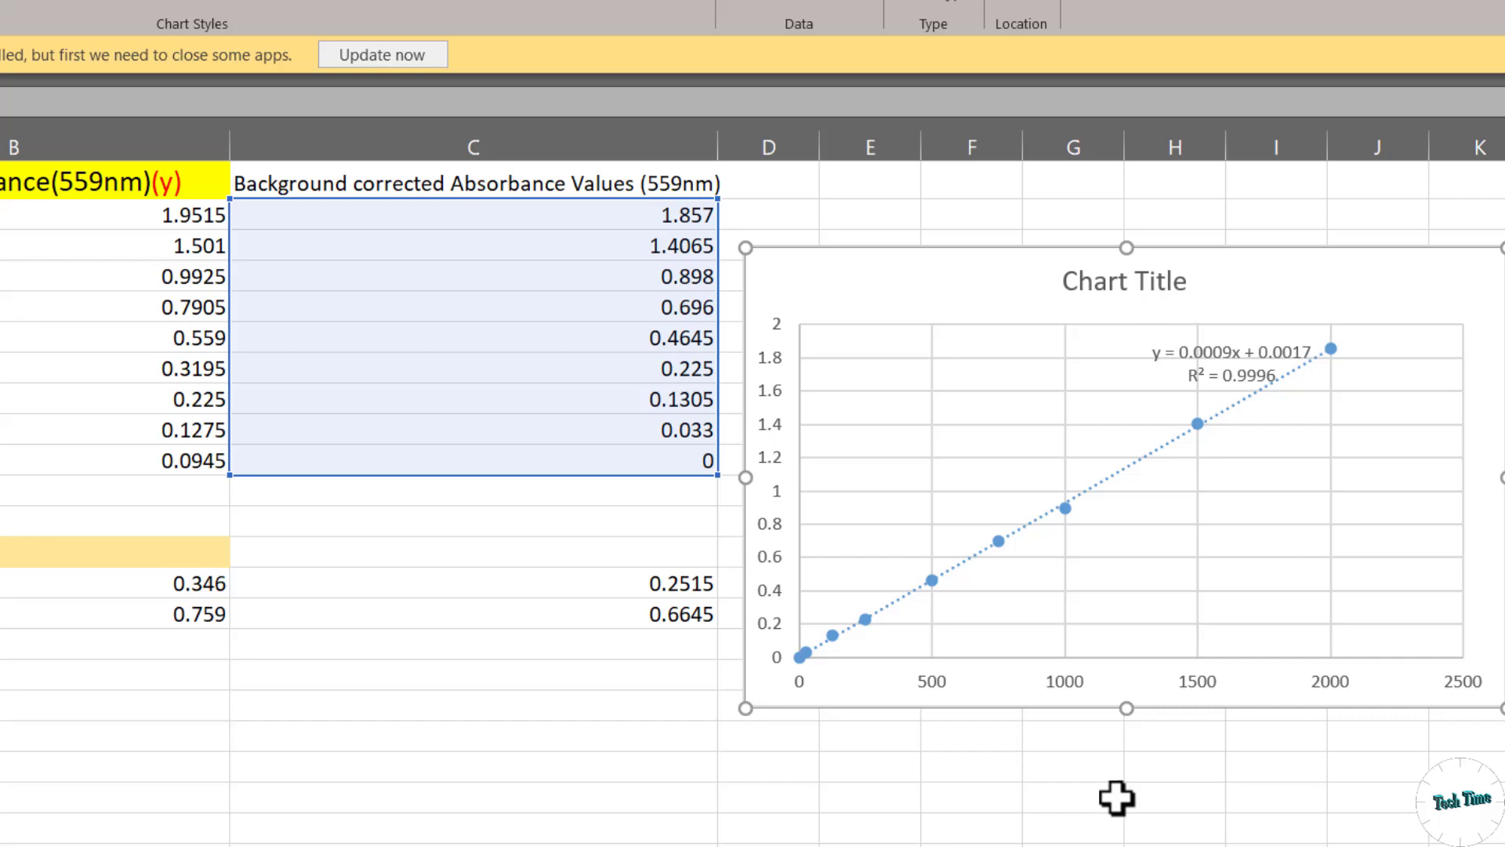
click(1109, 796)
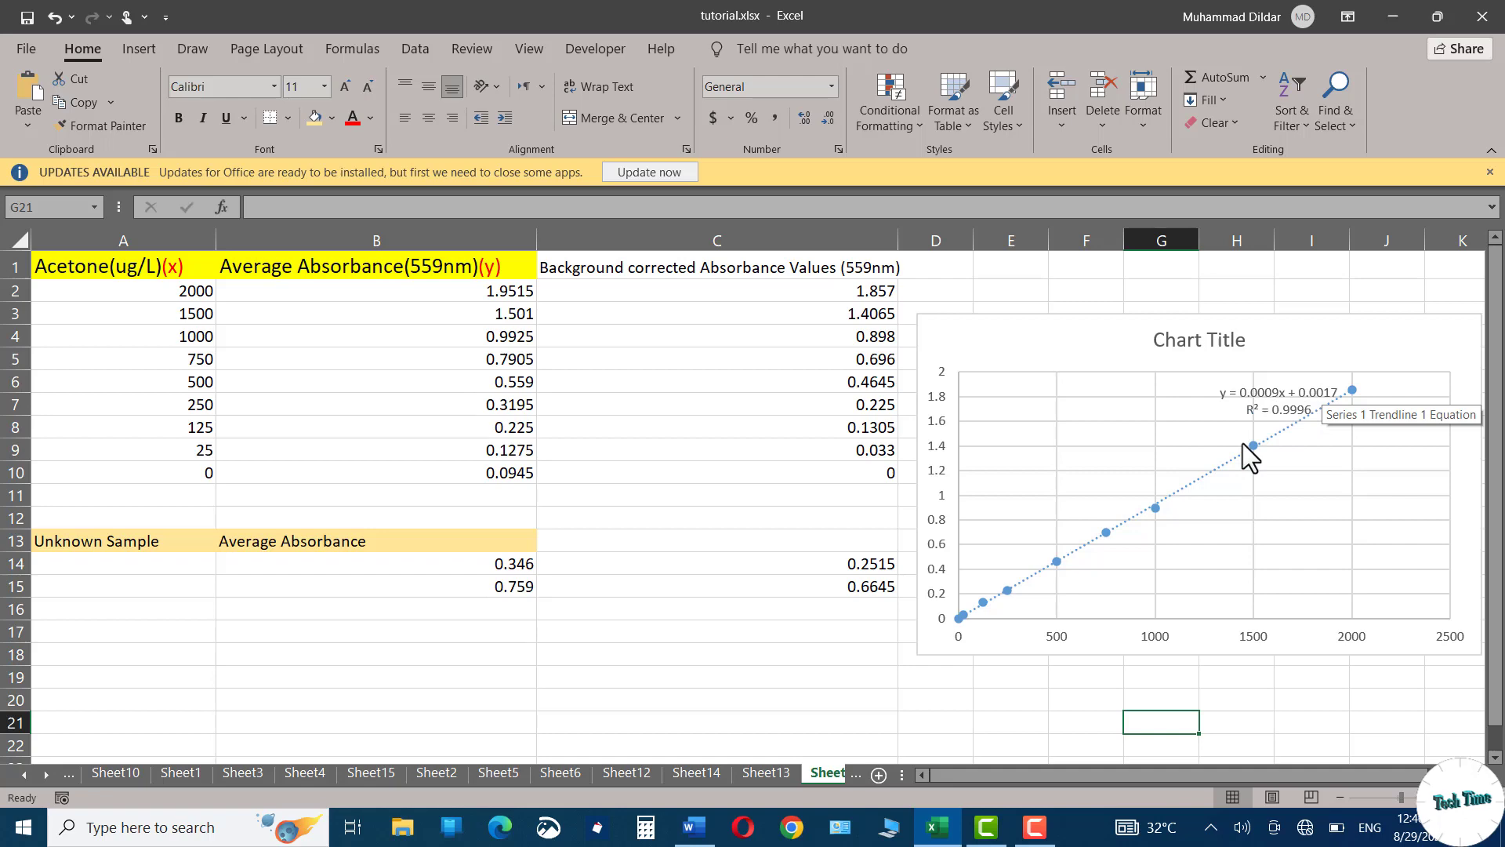
click(1086, 265)
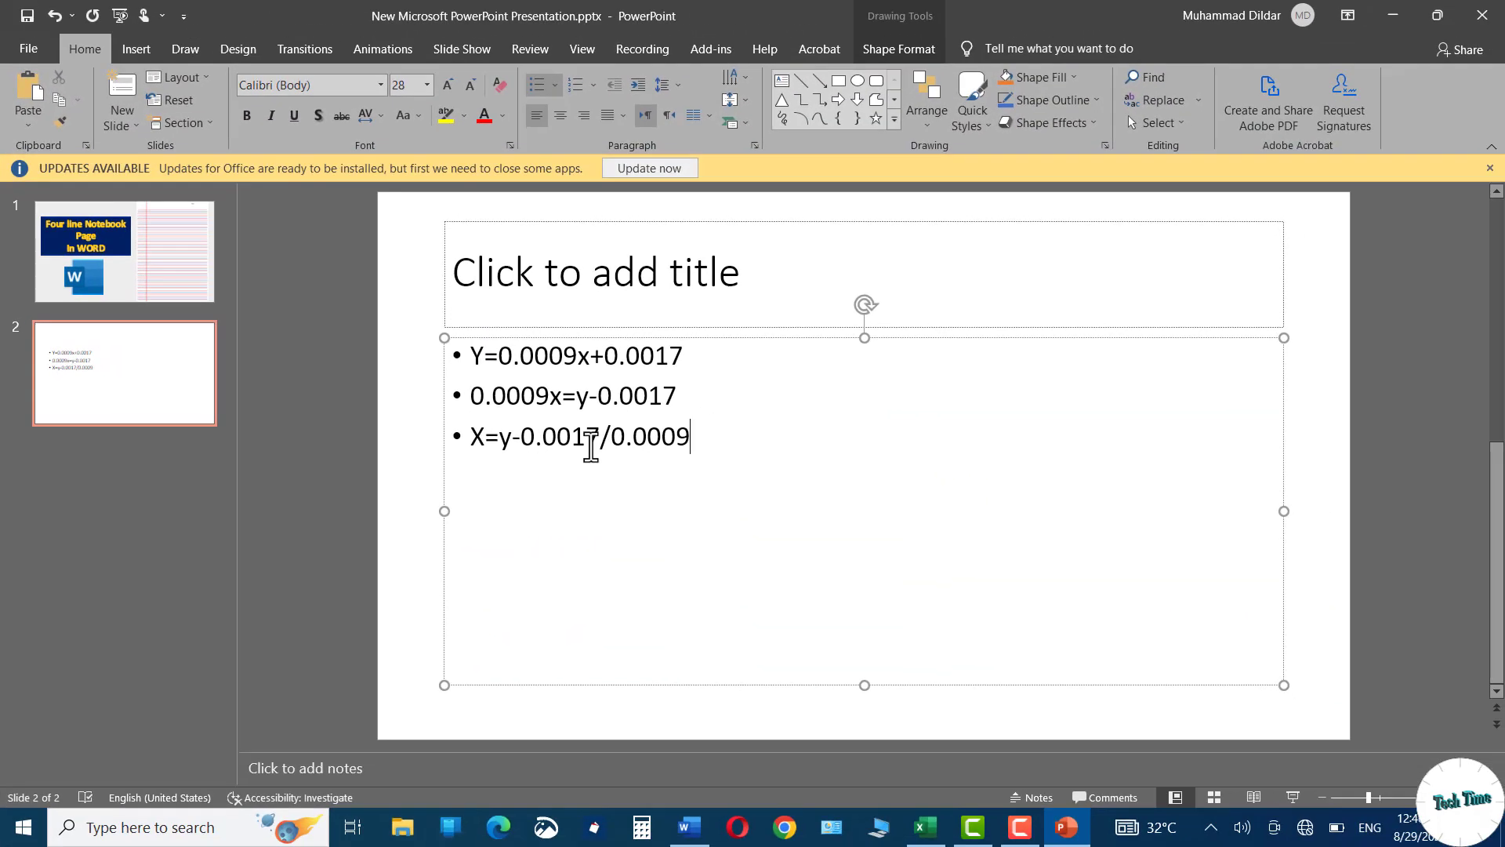
Back in Excel, enter =(C14-0.0017)/0.0009 in A14 to get 277.5555556
click(1393, 15)
click(864, 564)
text(-)
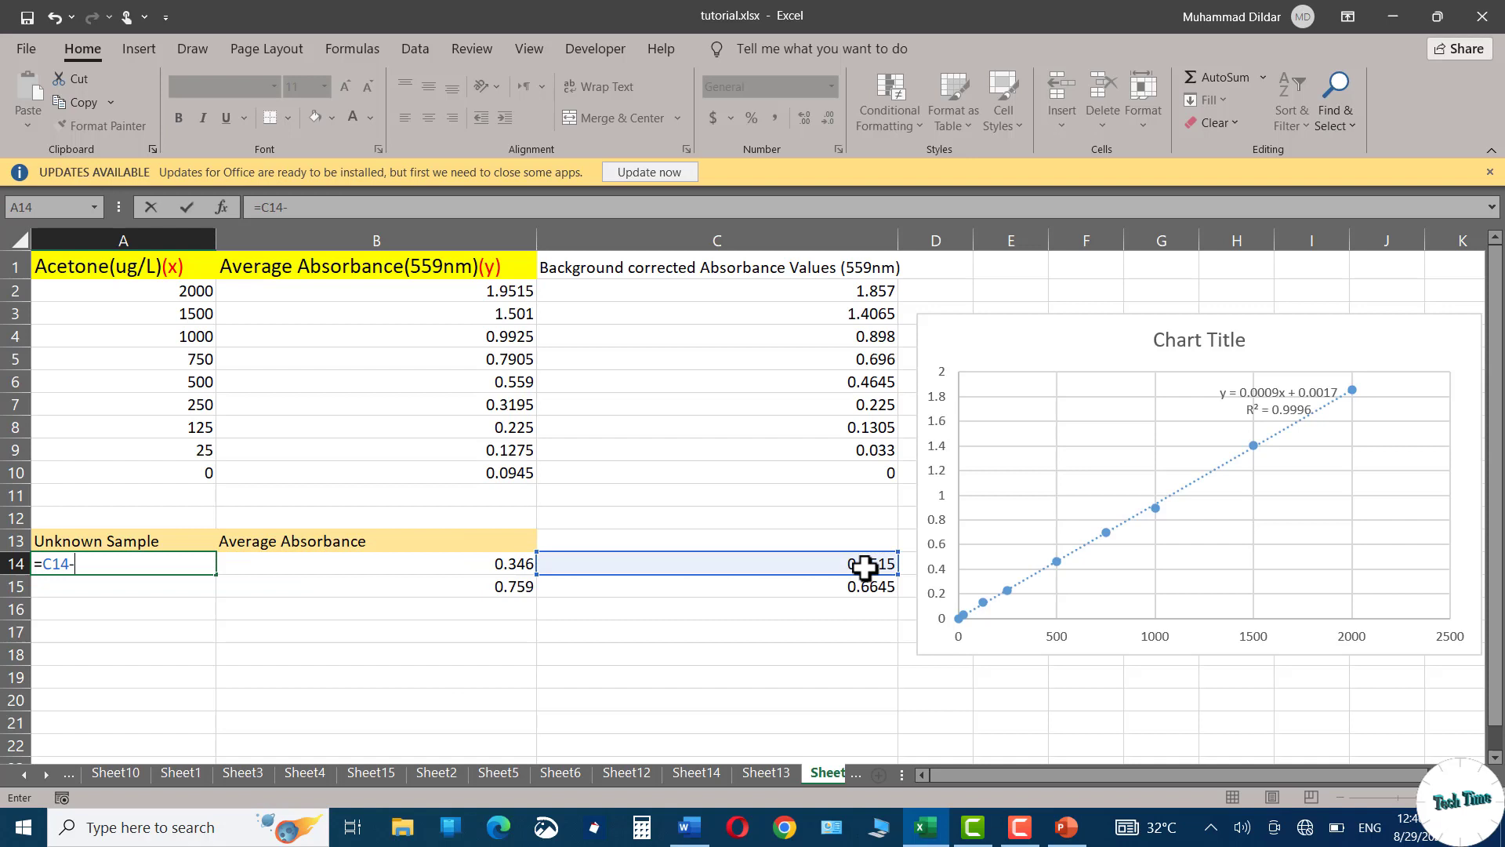
text(0.0017))
click(39, 563)
text(()
click(142, 570)
text(/0.000)
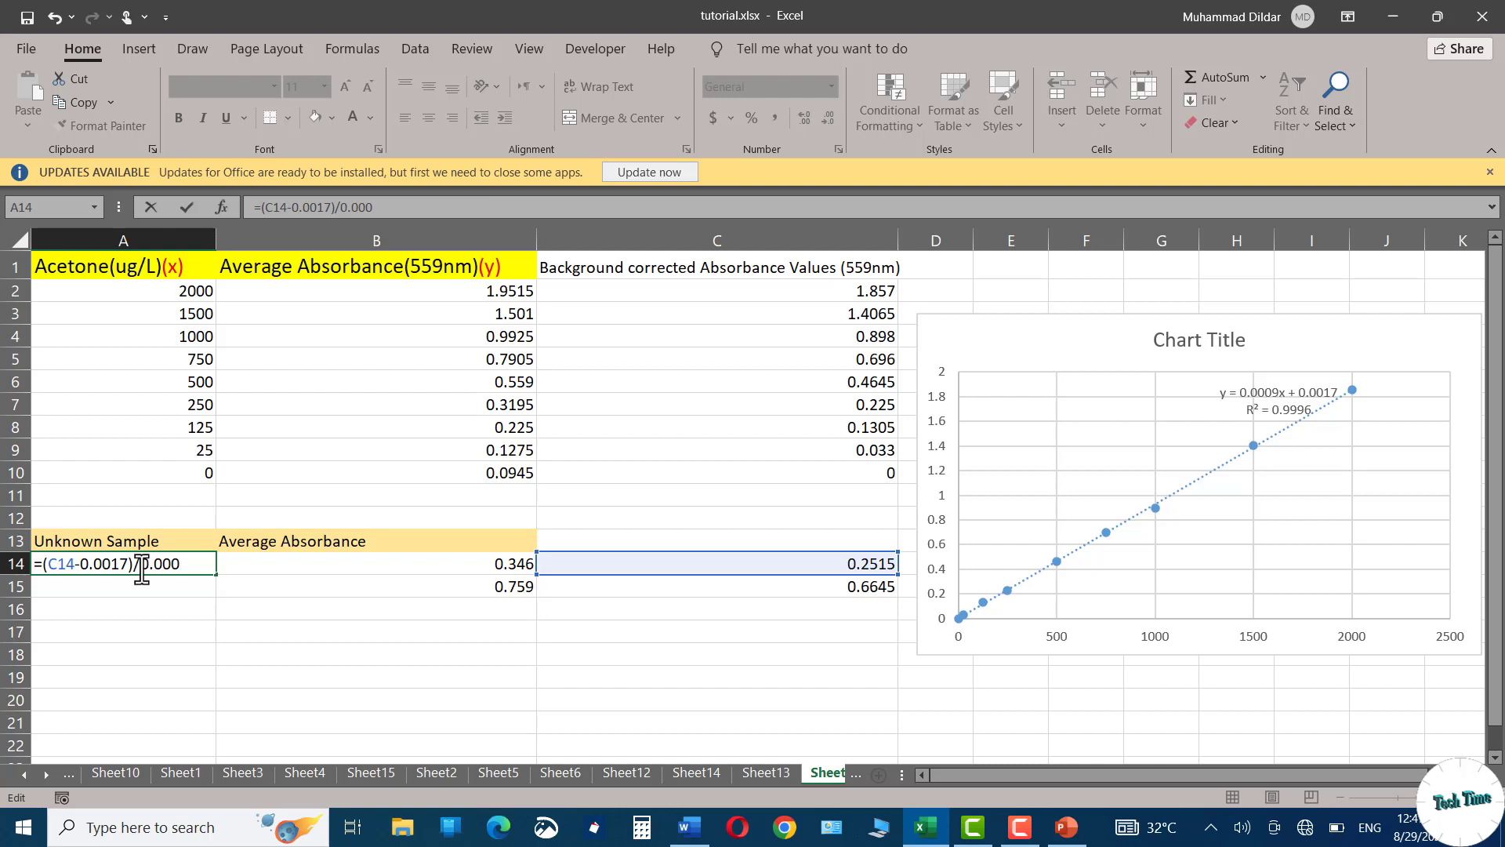
text(9)
key(Return)
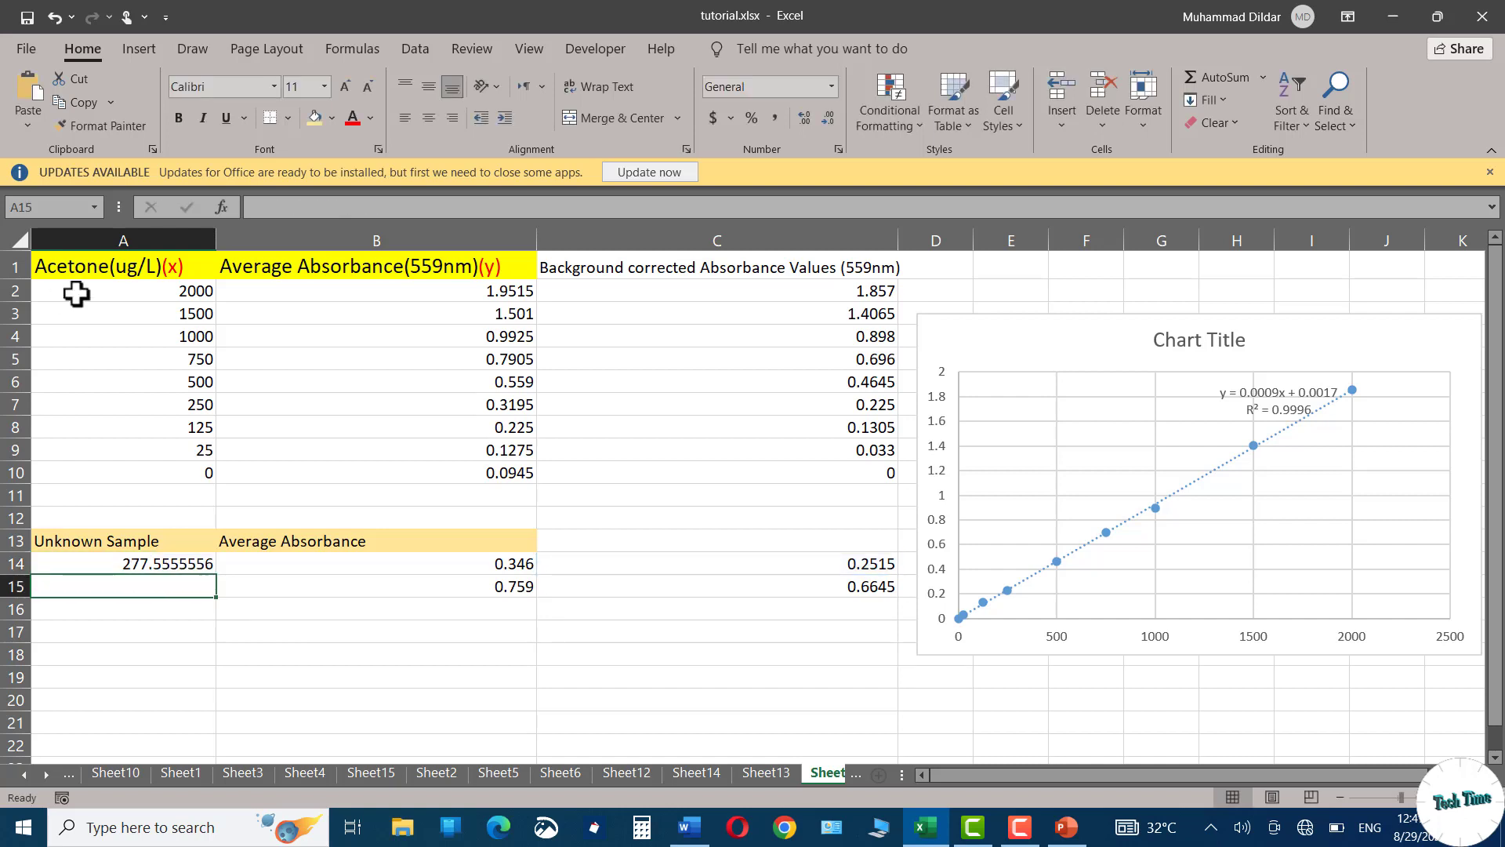
Fill the concentration formula down to A15, giving 736.4444444
click(161, 563)
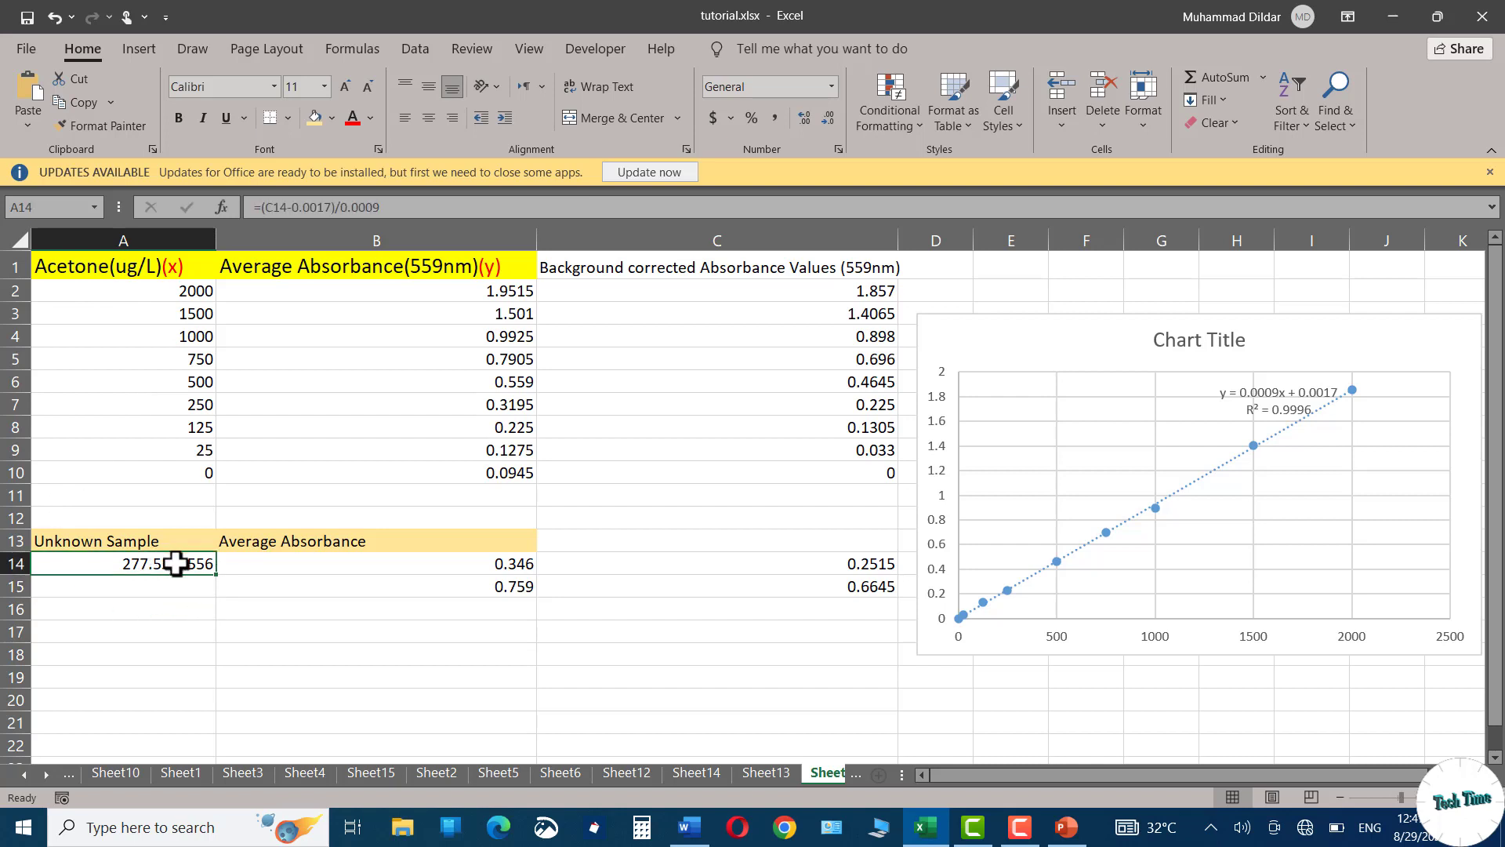
drag(216, 575, 217, 598)
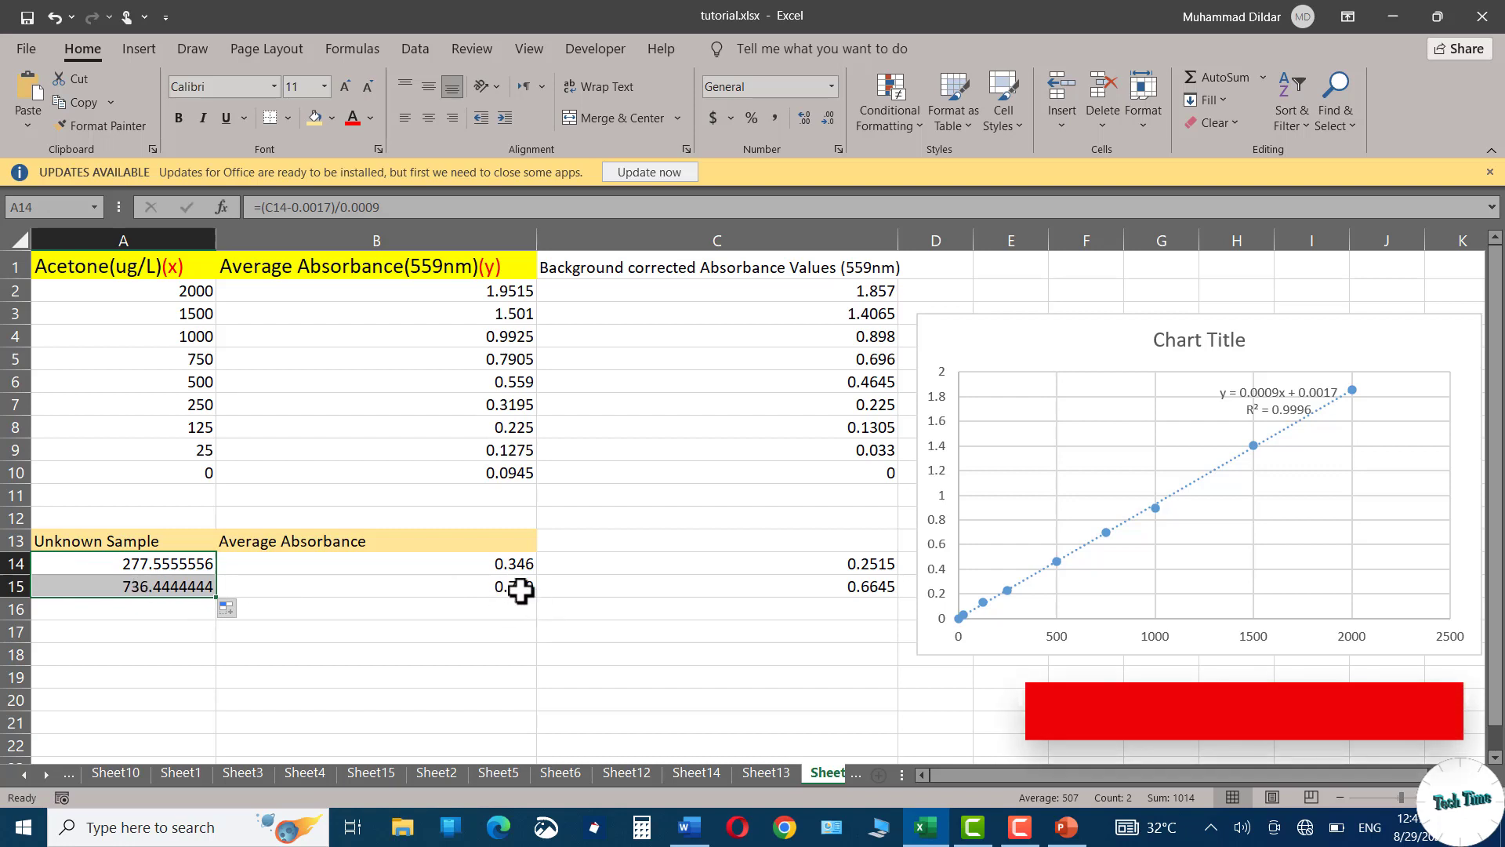
click(642, 643)
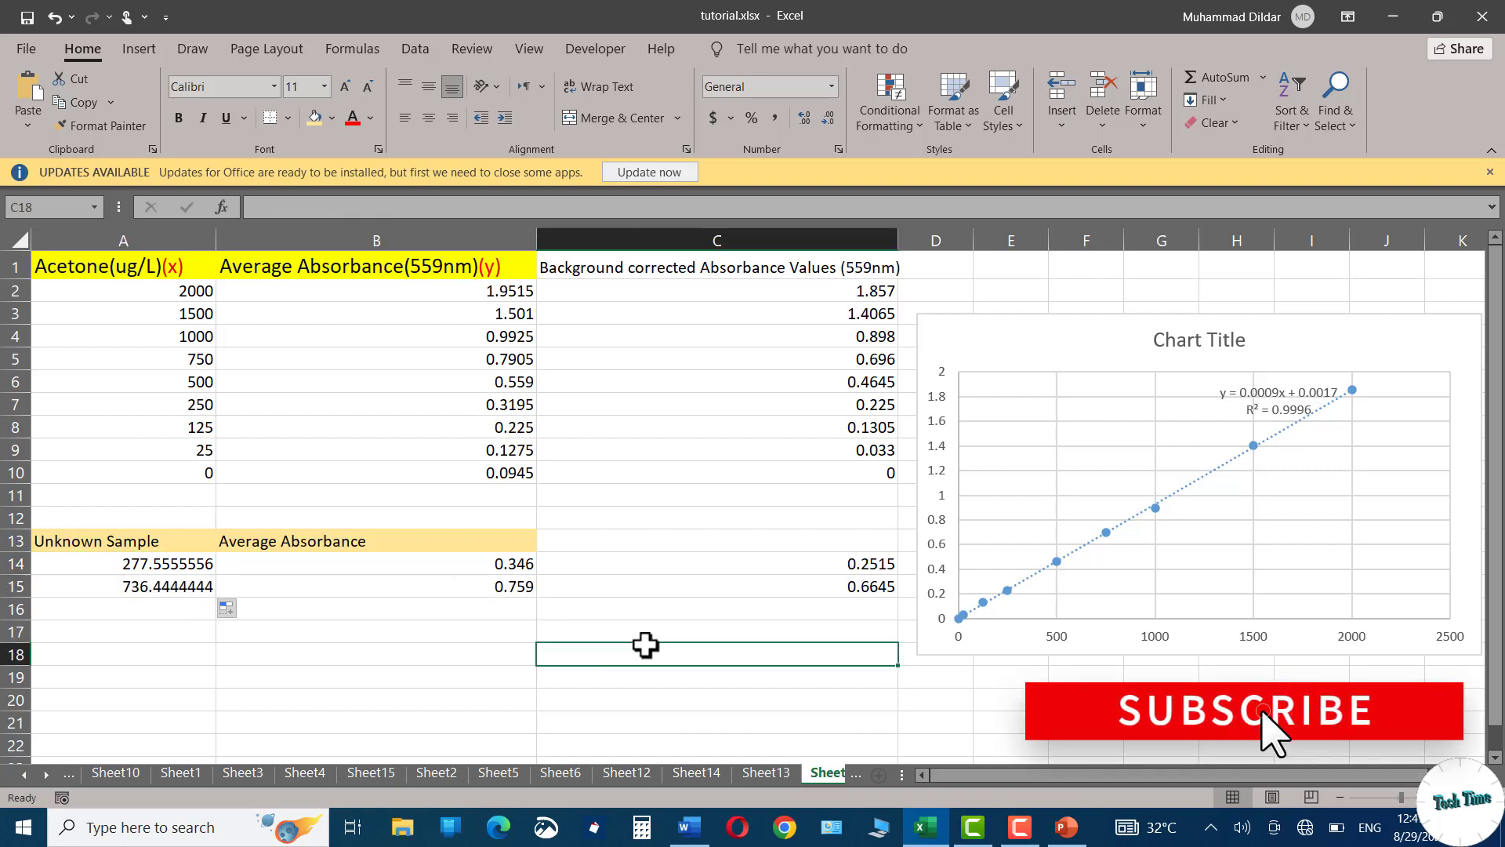